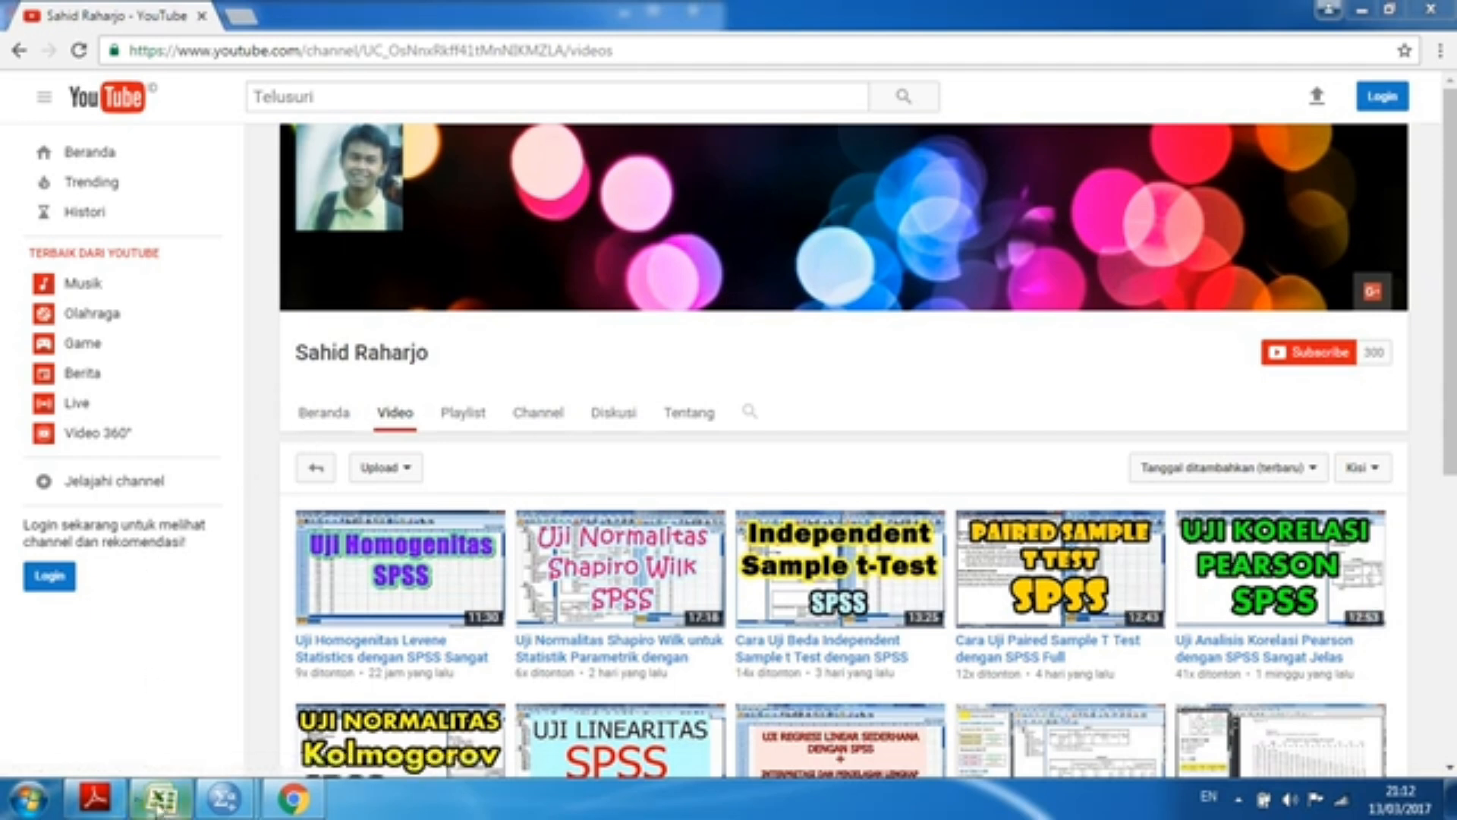
# - Bring up the multiple correlation handout in Adobe Reader and look through the Data Korelasi Berganda table in Excel
pyautogui.click(114, 804)
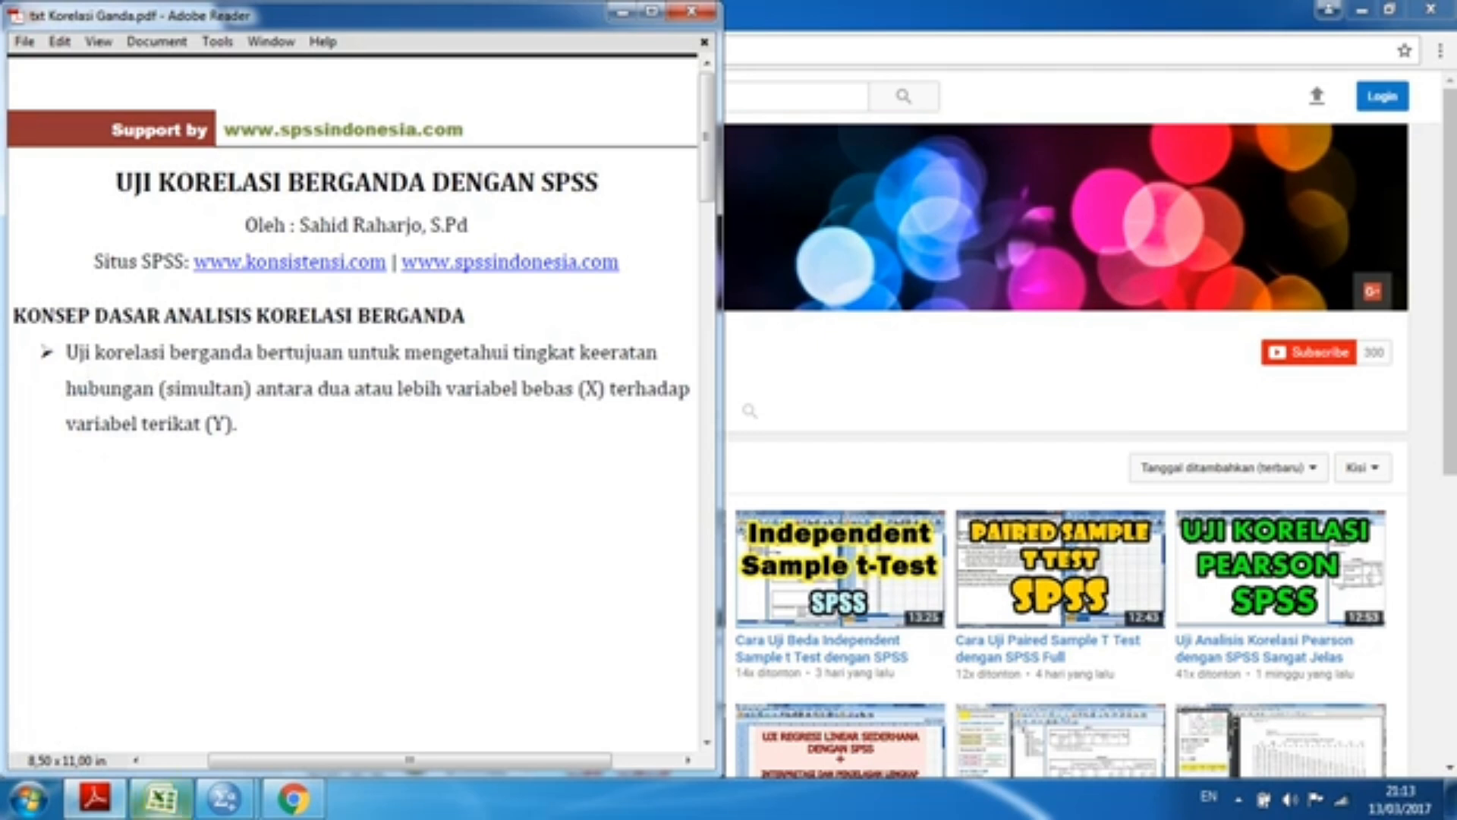
pyautogui.click(152, 809)
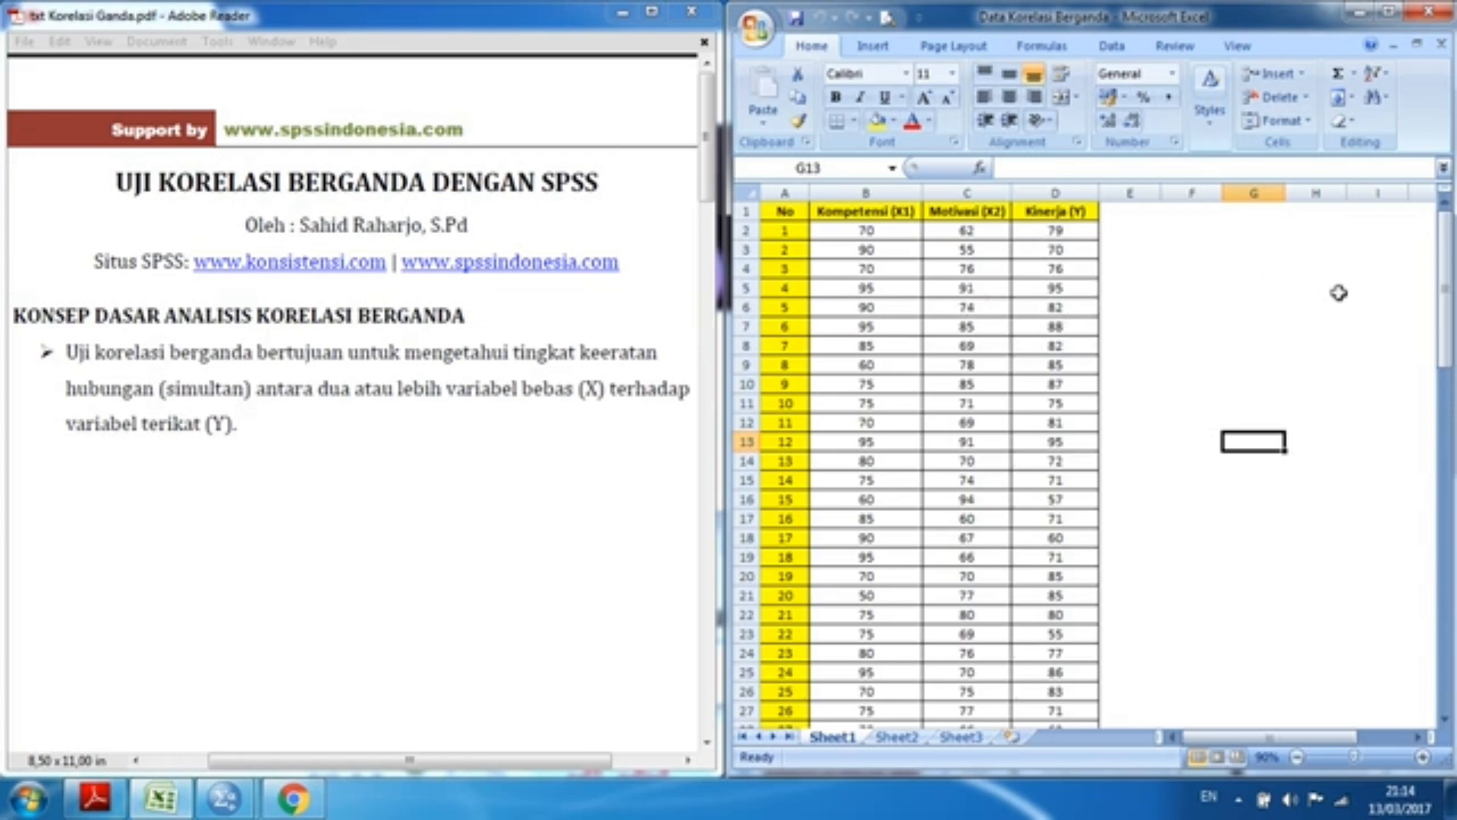
pyautogui.moveTo(1447, 303); pyautogui.dragTo(1447, 660)
pyautogui.scroll(-2, 1225, 633)
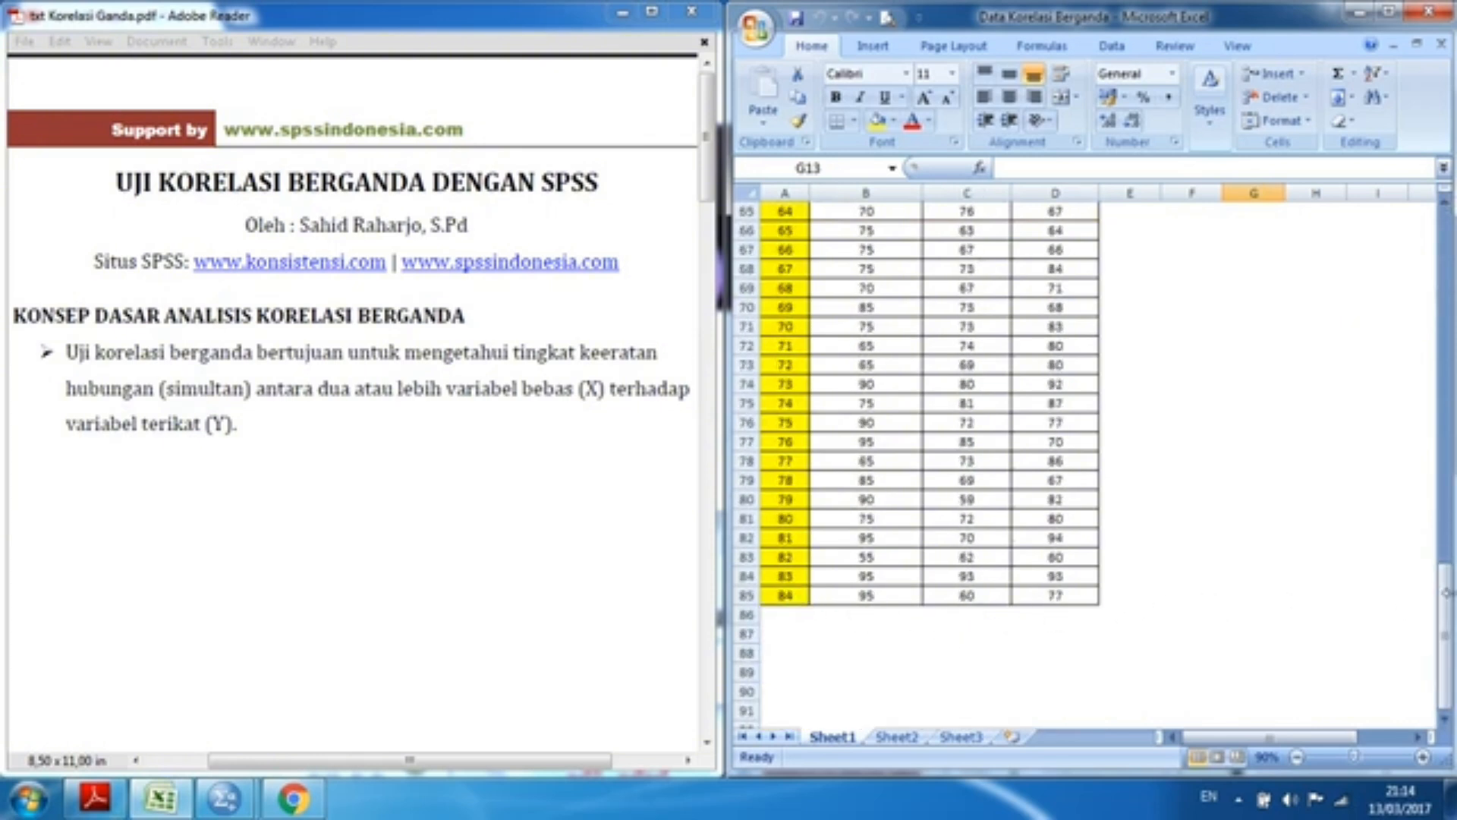
pyautogui.moveTo(1449, 607); pyautogui.dragTo(1447, 245)
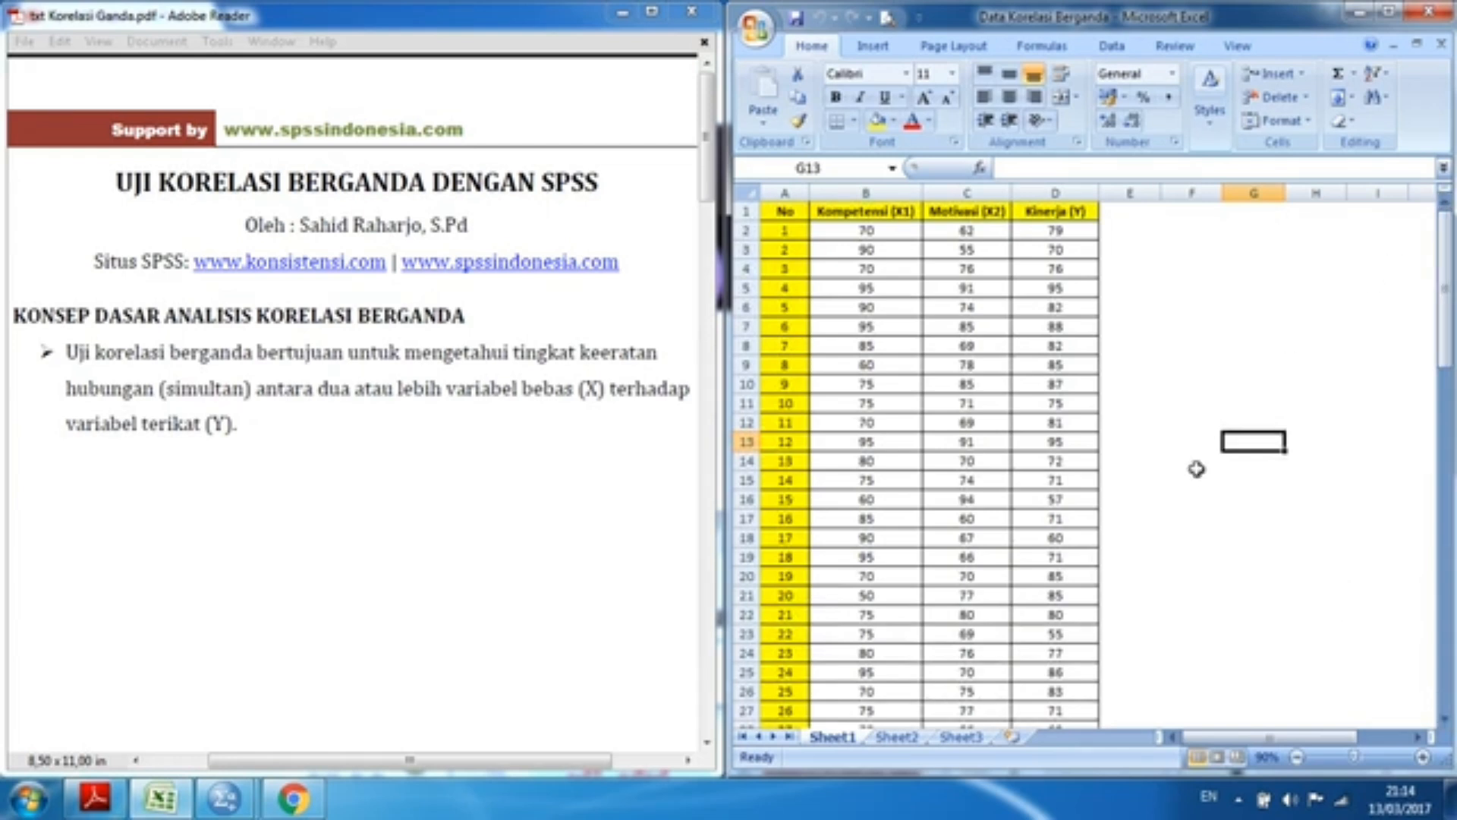
# - Switch to the SPSS Data Editor and define three variables named X1, X2 and Y
pyautogui.click(224, 797)
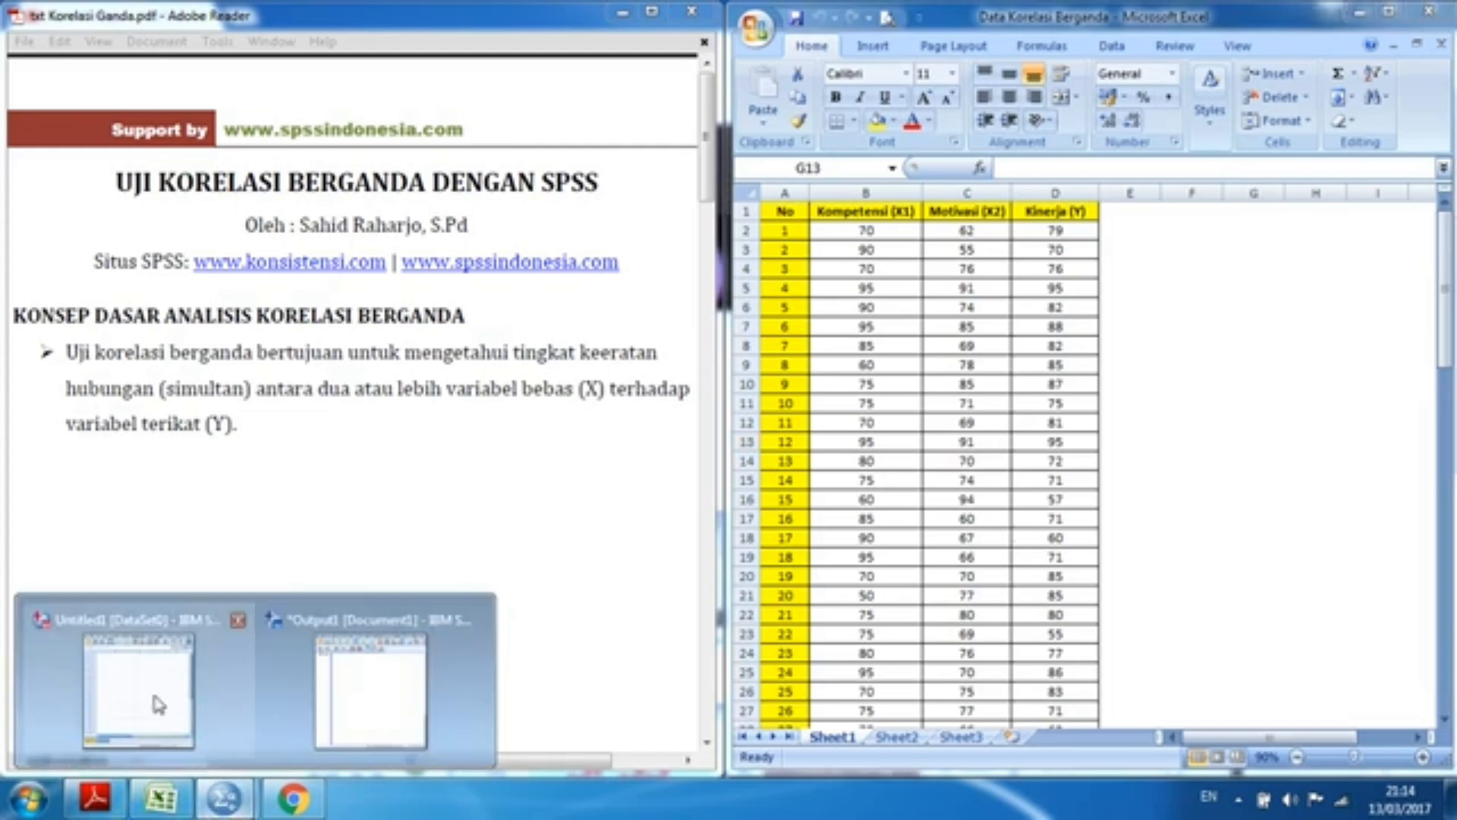
pyautogui.click(154, 698)
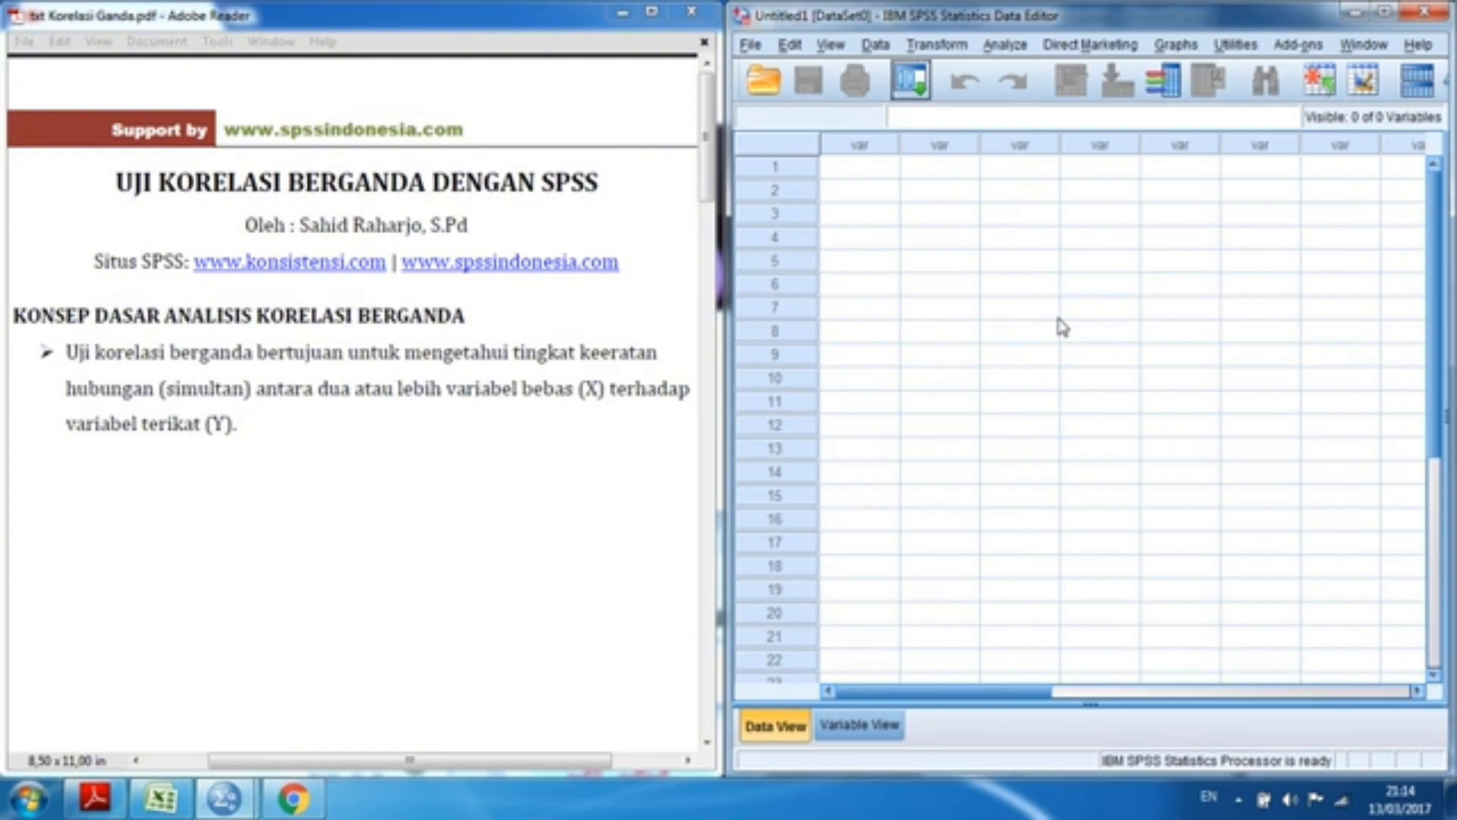
pyautogui.click(863, 727)
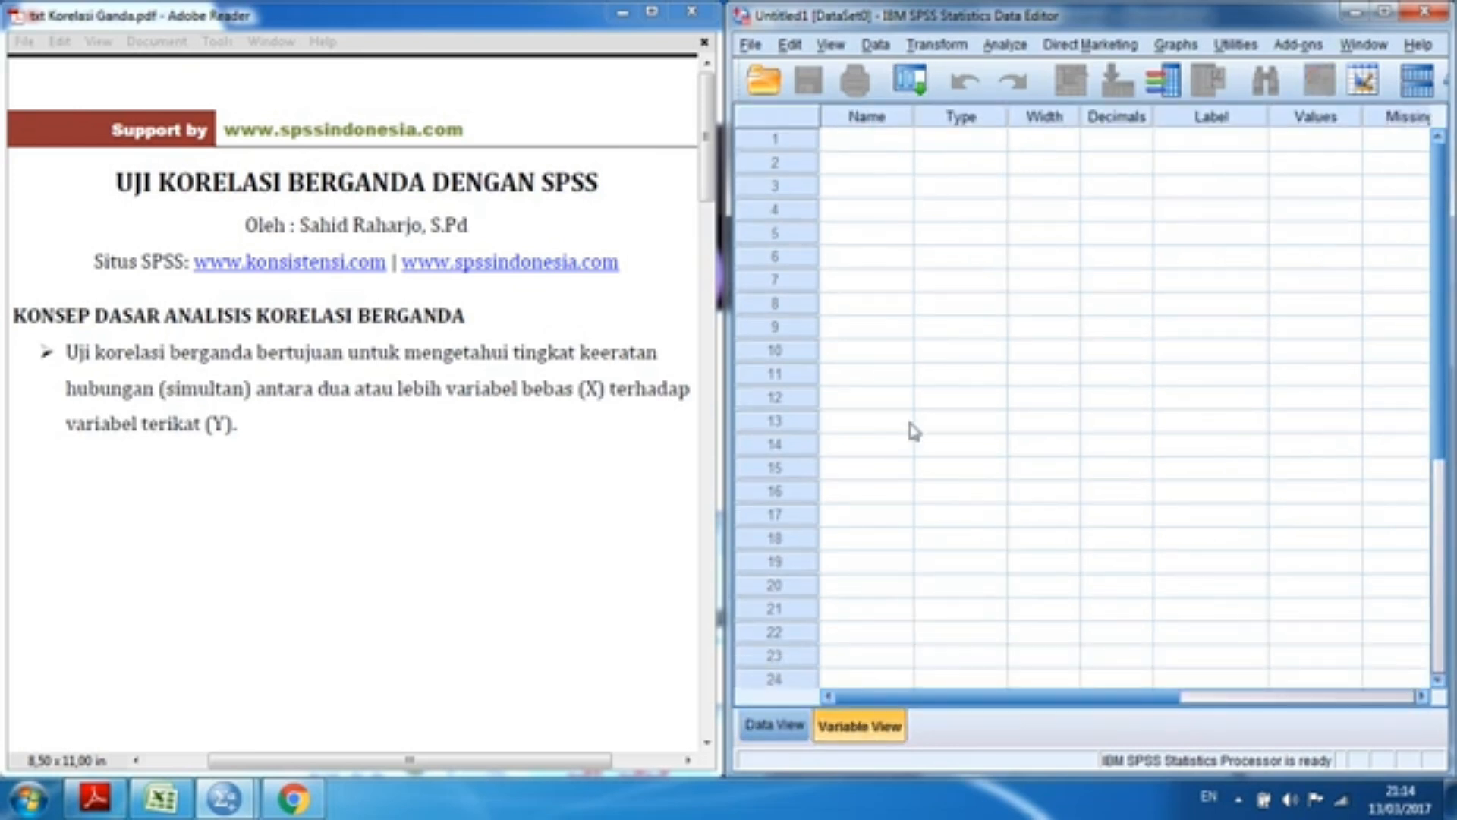
pyautogui.click(878, 146)
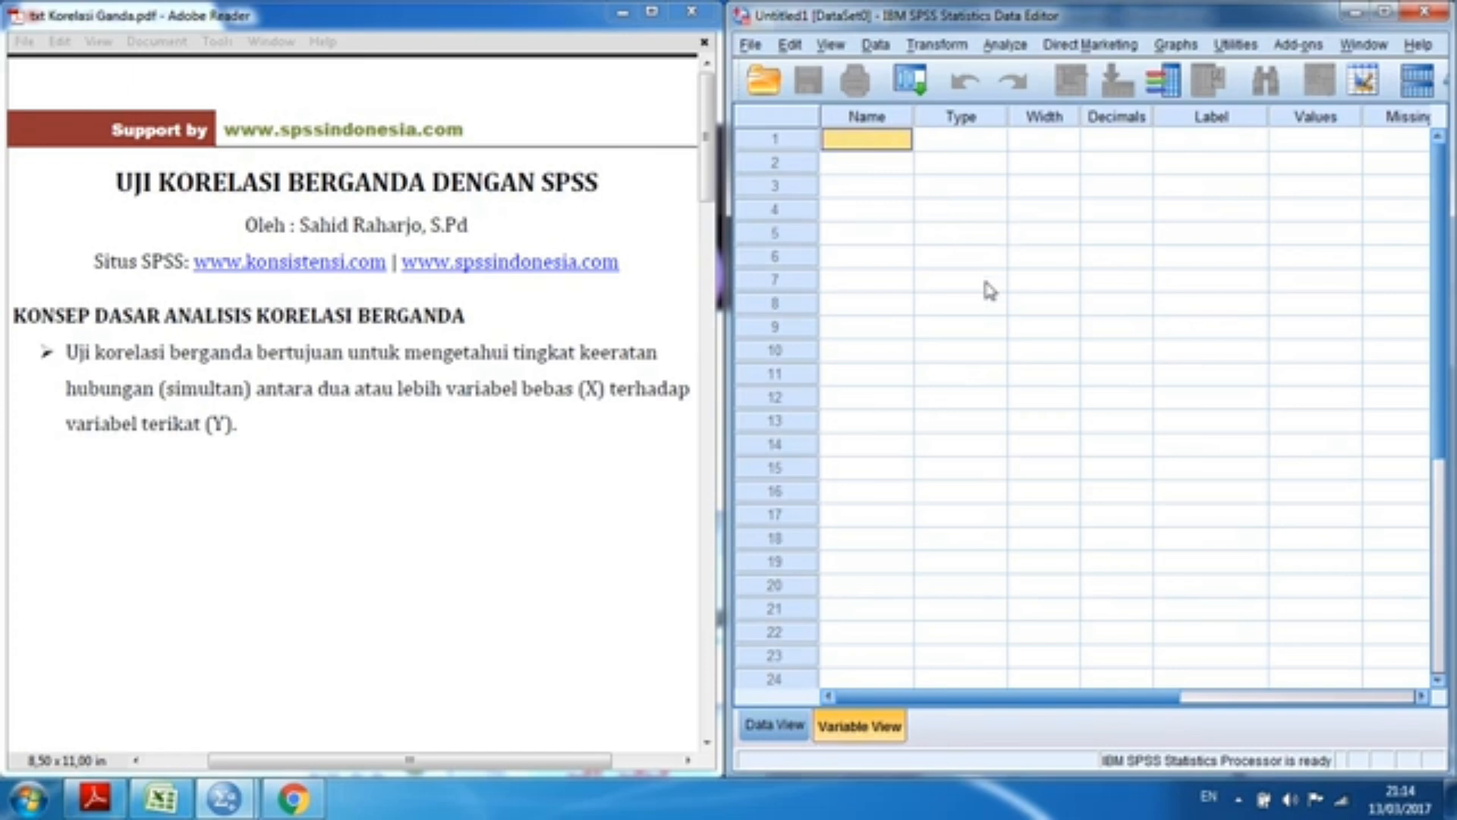
pyautogui.write('X1')
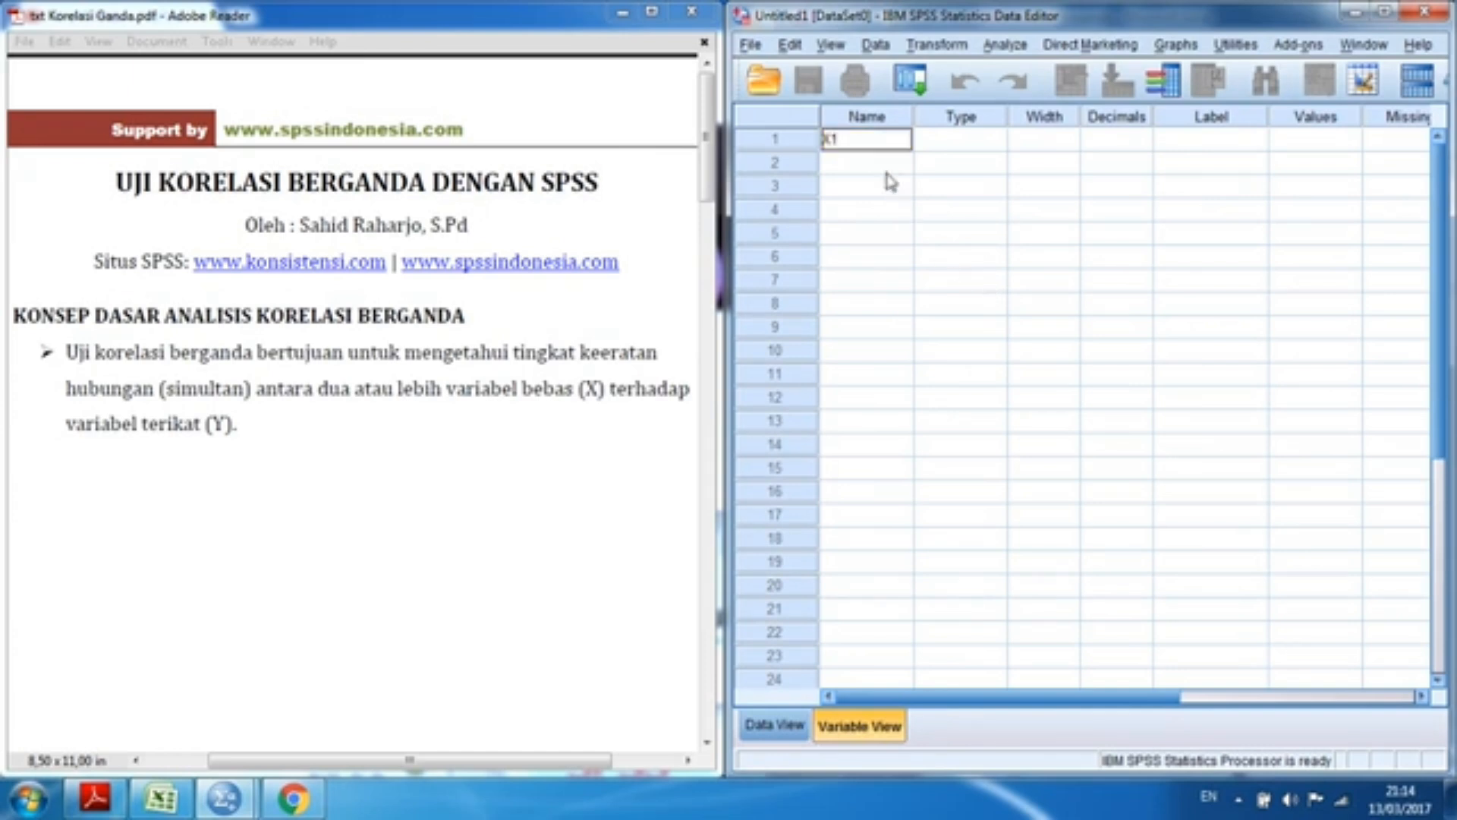
pyautogui.press('Return')
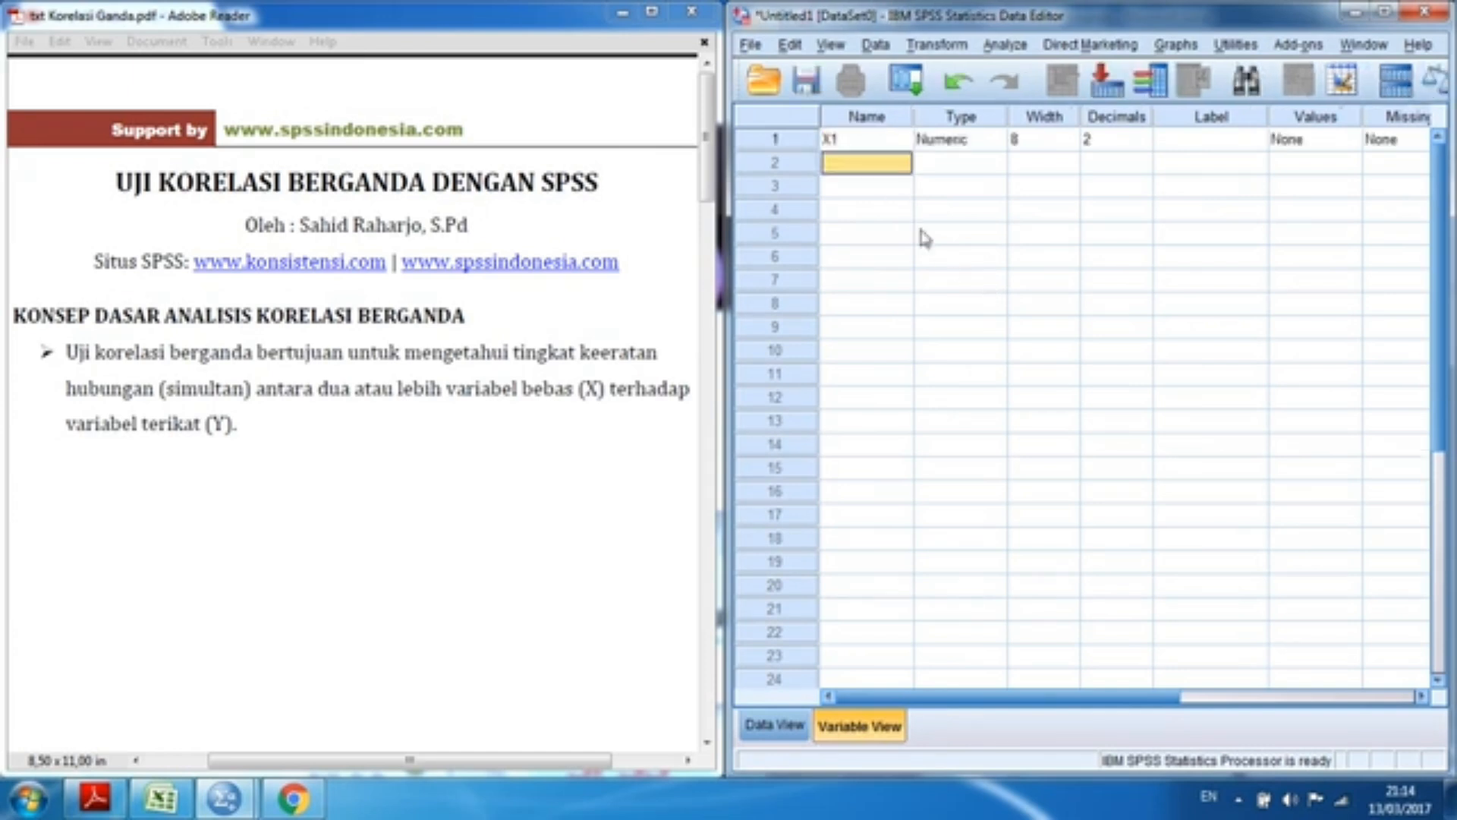
pyautogui.write('X2')
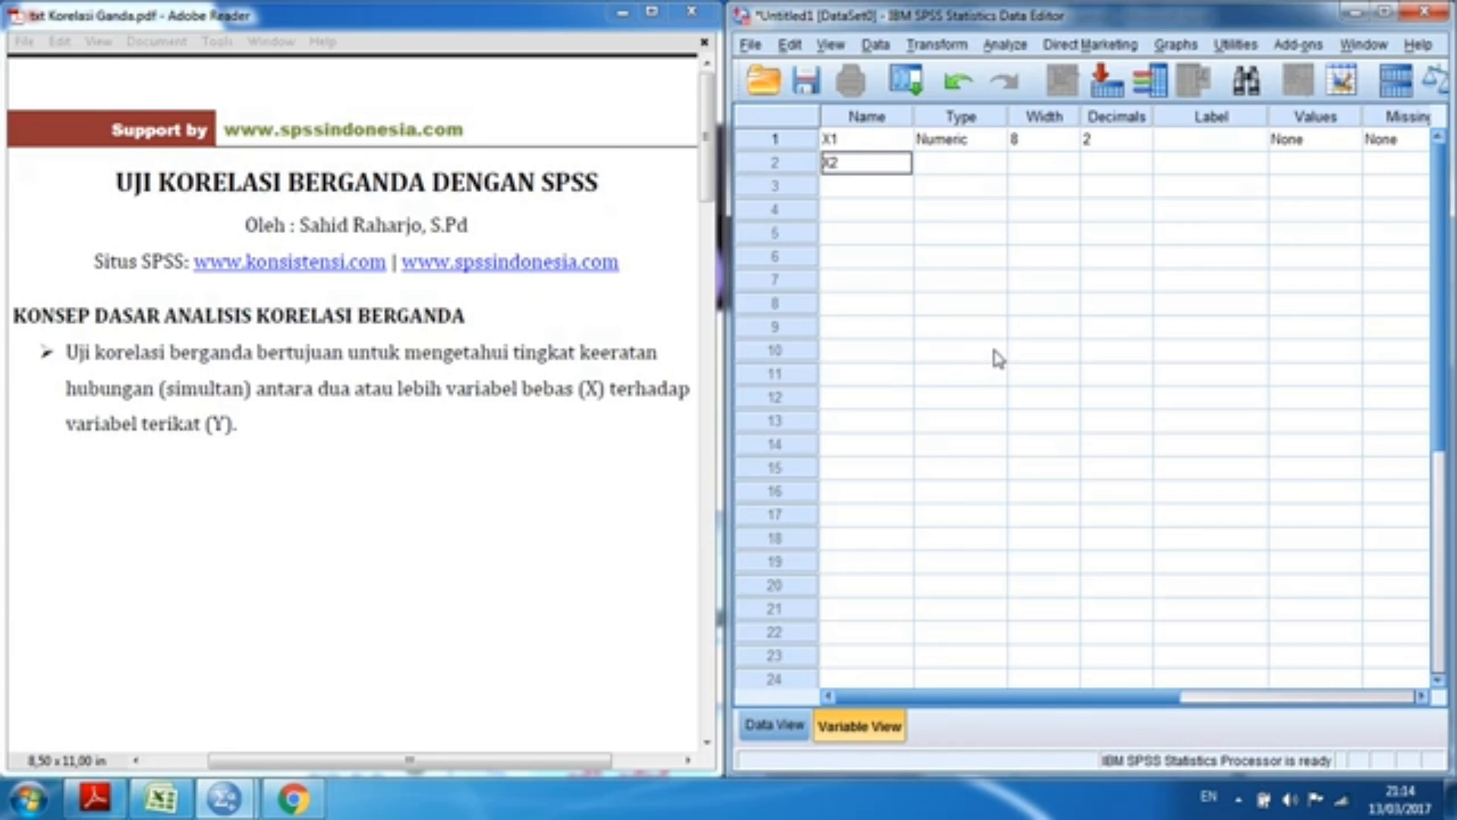
pyautogui.press('Return')
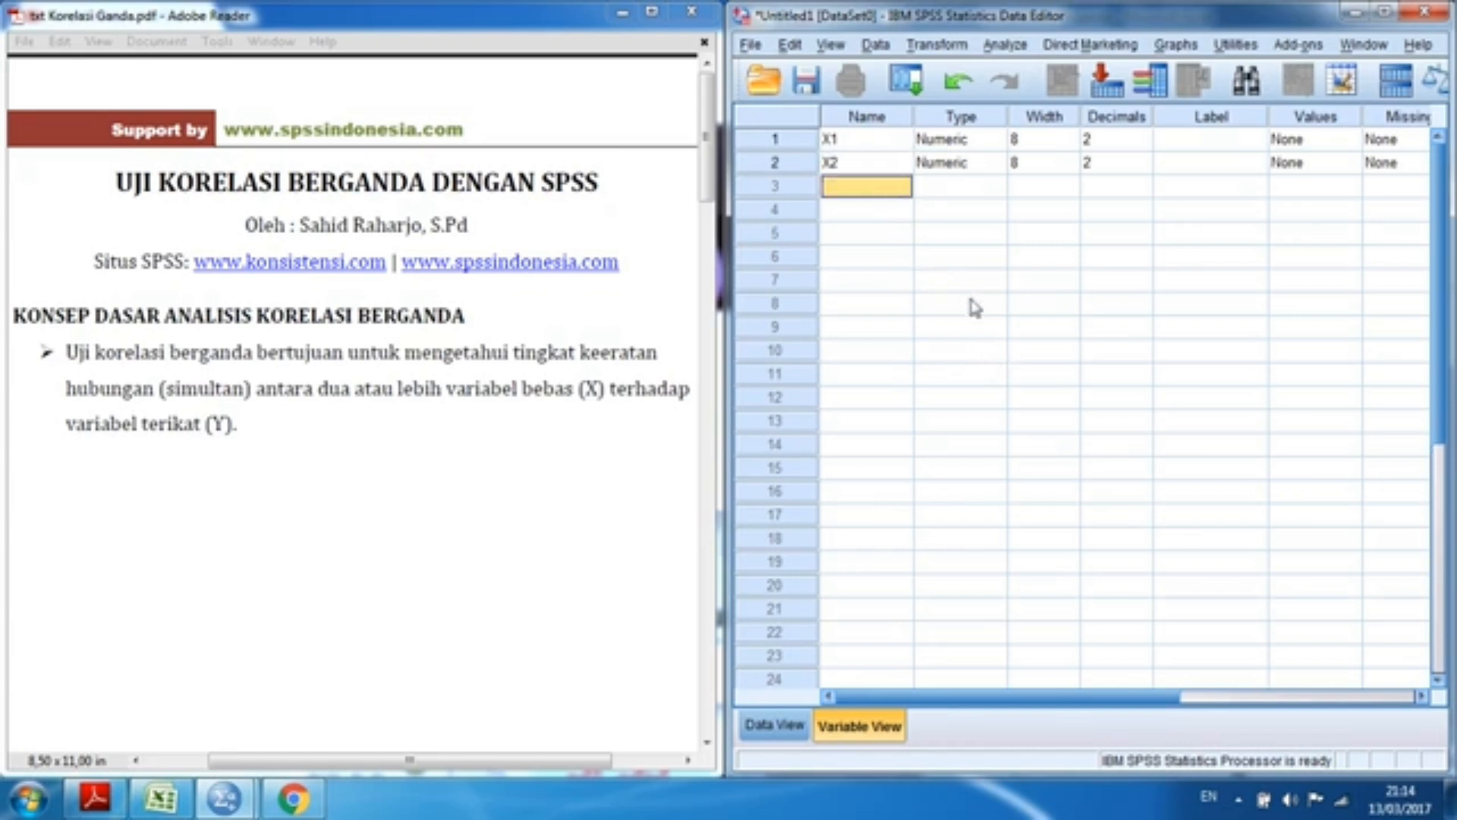
pyautogui.write('Y')
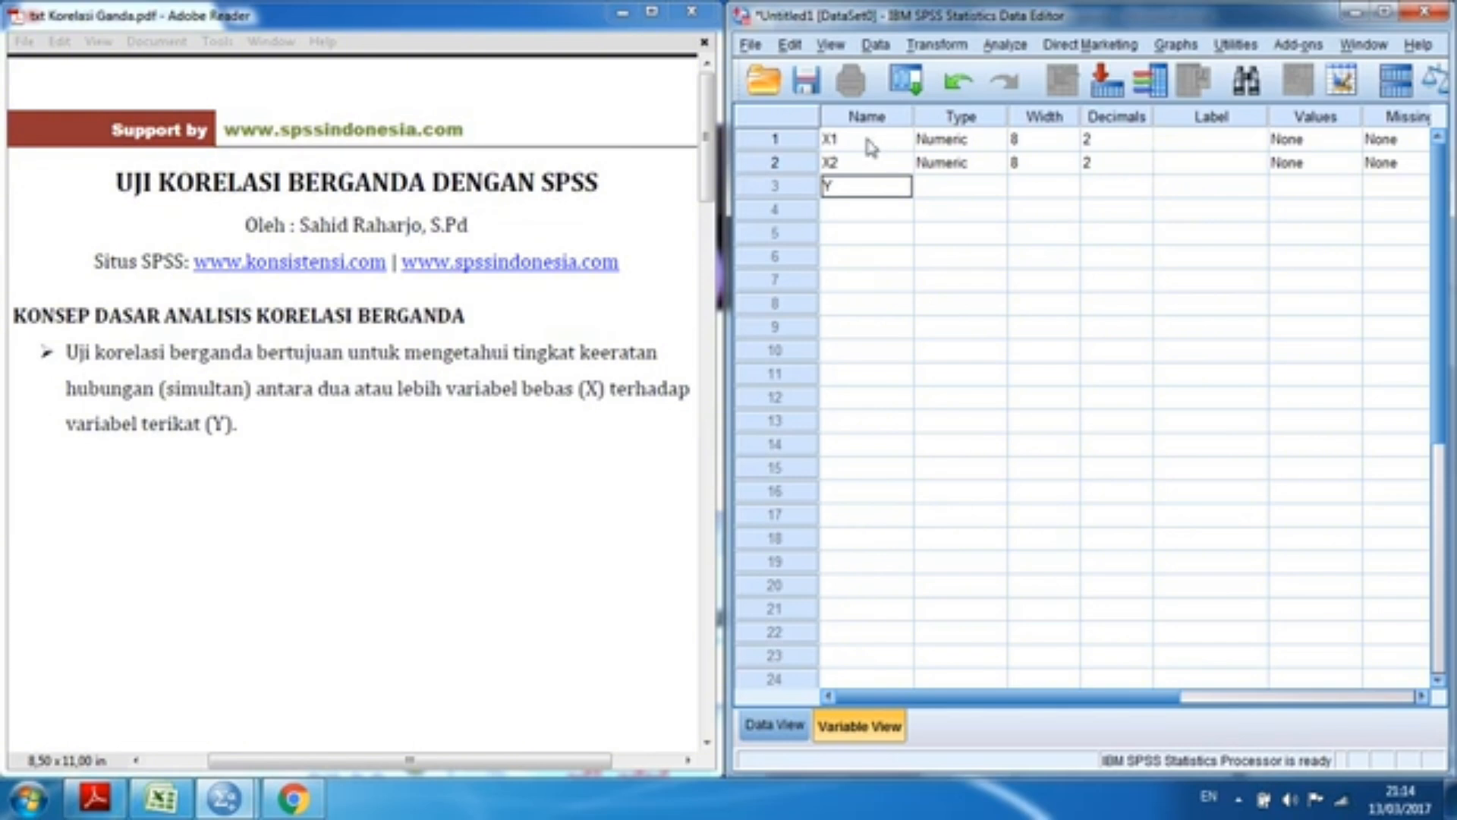
# - Check the column headings in the Excel workbook and label variable X1 as Kompetensi in SPSS
pyautogui.click(160, 797)
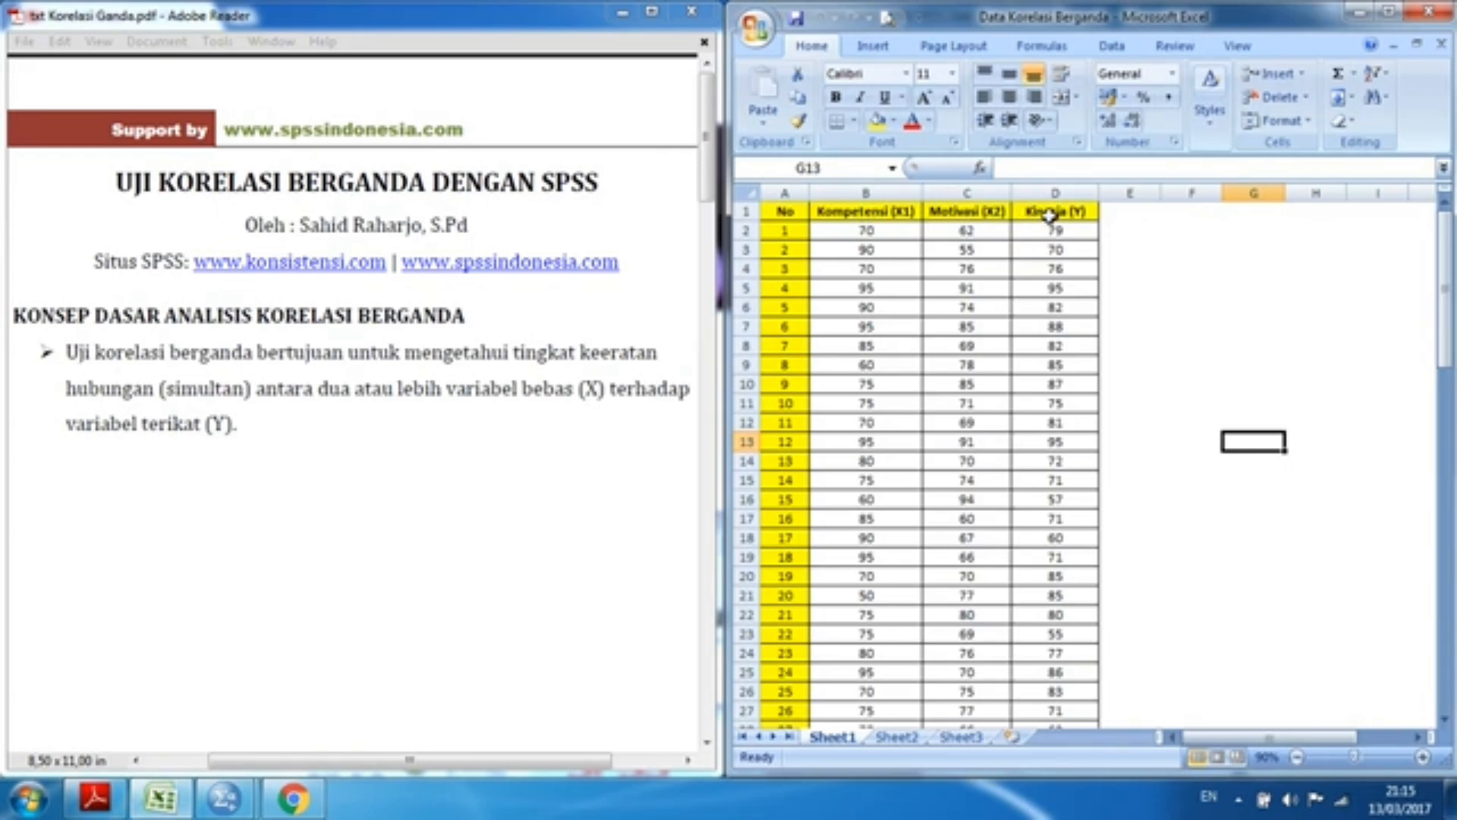
pyautogui.moveTo(228, 797)
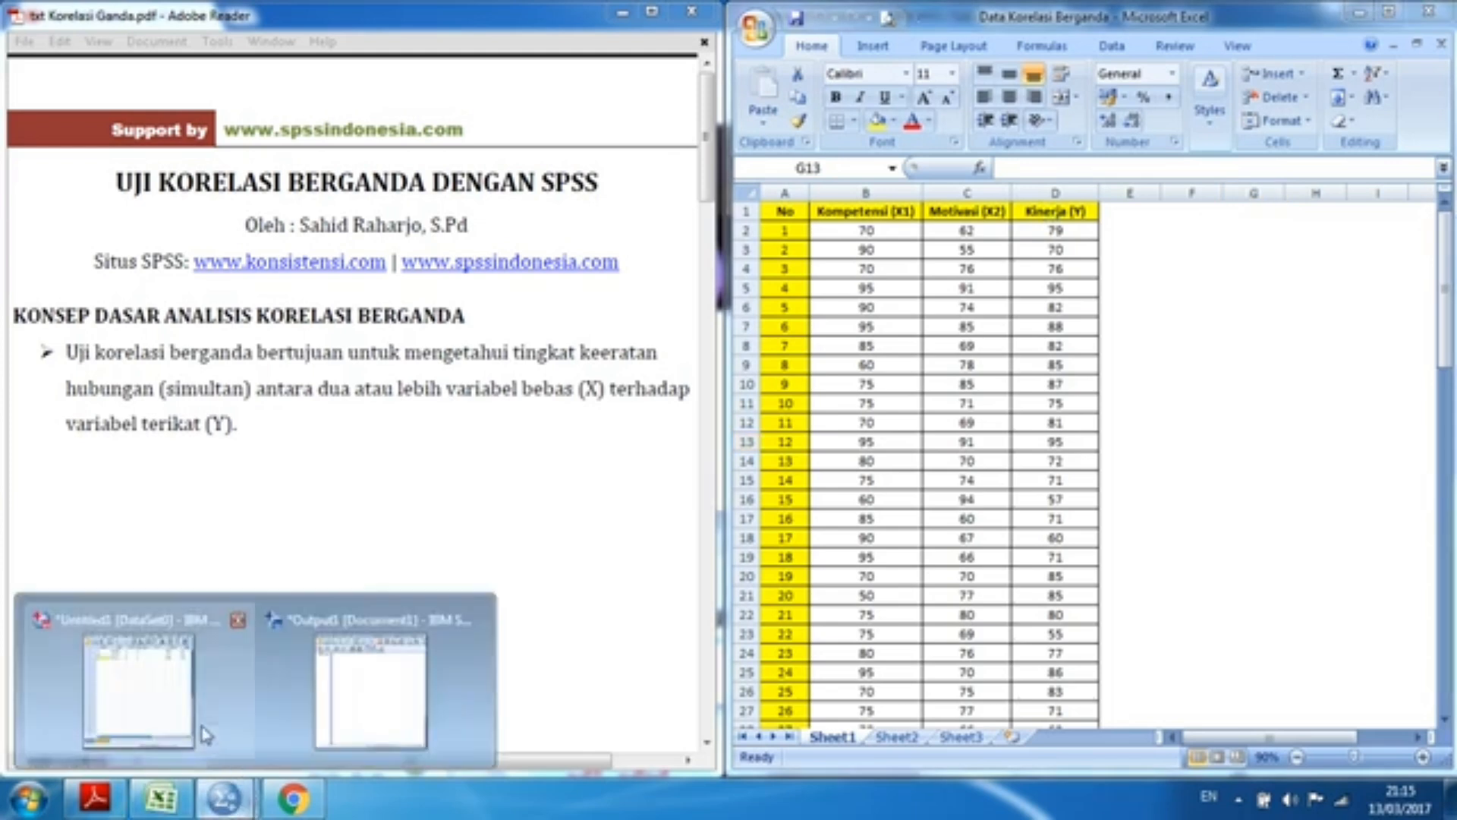
pyautogui.click(204, 733)
pyautogui.click(1225, 139)
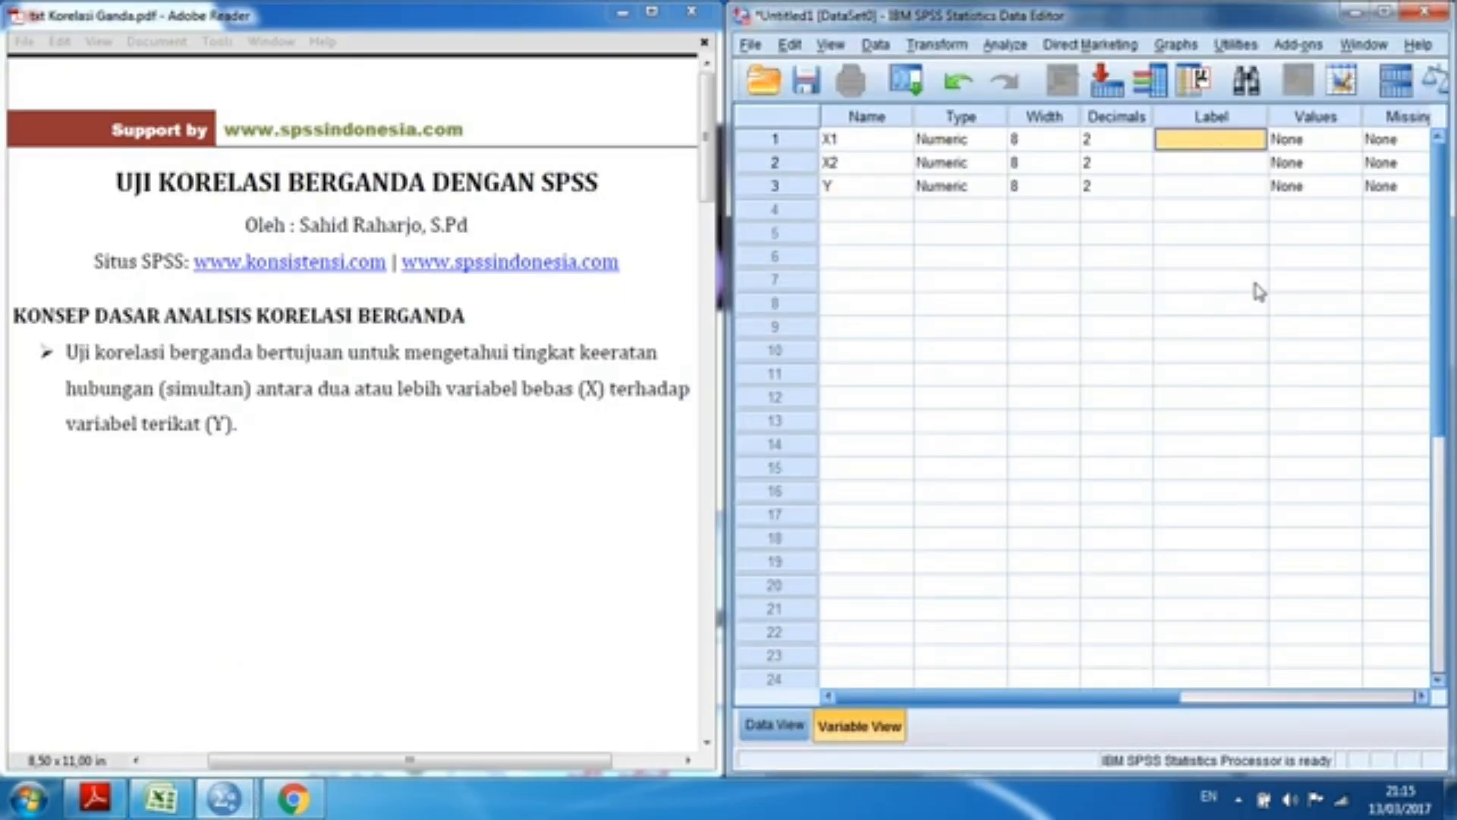
pyautogui.press('F2')
pyautogui.write('KOm')
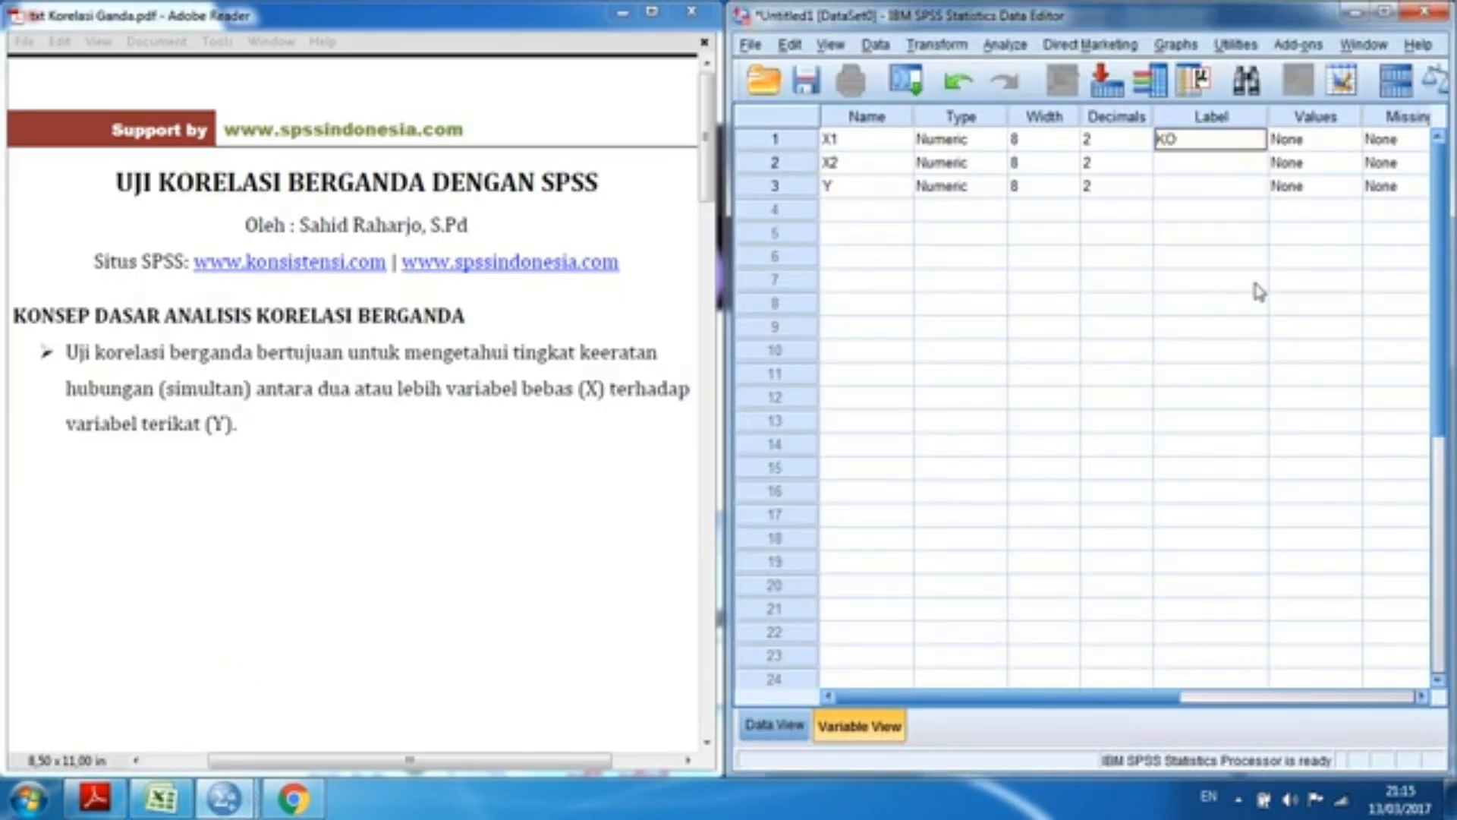
pyautogui.press('BackSpace')
pyautogui.press('BackSpace')
pyautogui.write('ompte')
pyautogui.press('BackSpace')
pyautogui.press('BackSpace')
pyautogui.write('etensi')
# - Label variable X2 as Motivasi and variable Y as Kinerja
pyautogui.click(1233, 161)
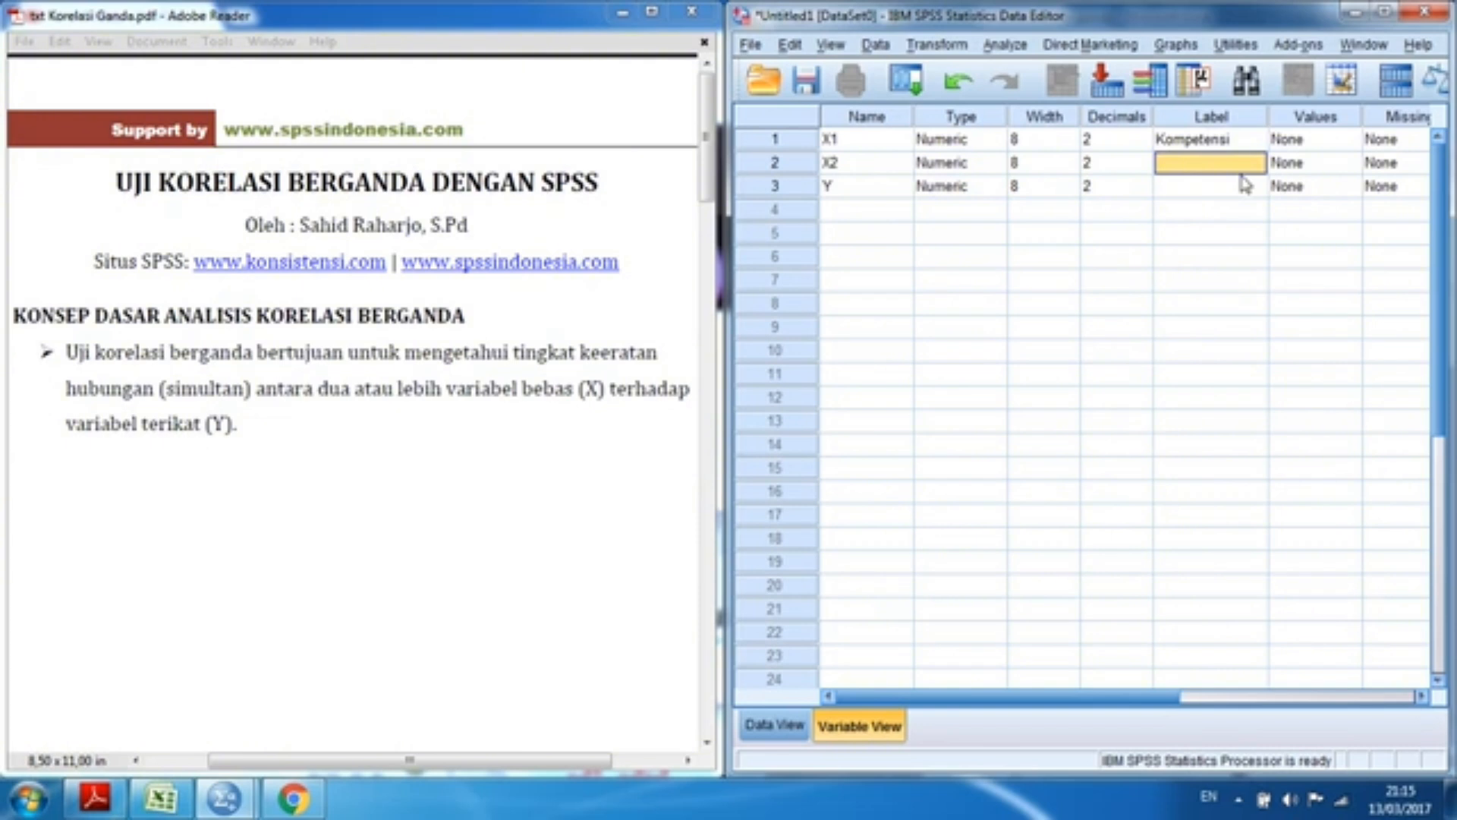
pyautogui.write('Motivasi')
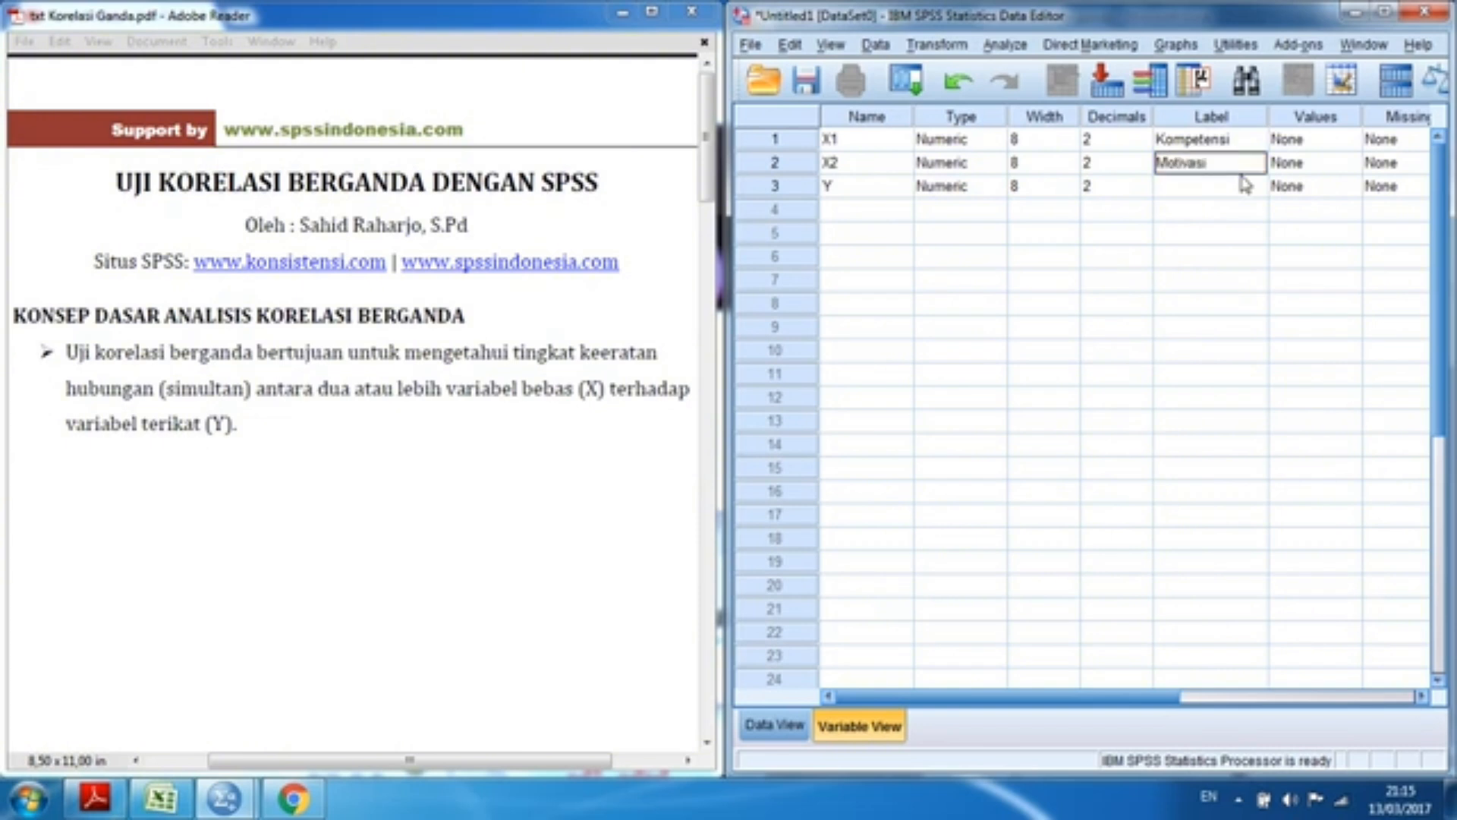
pyautogui.click(1233, 194)
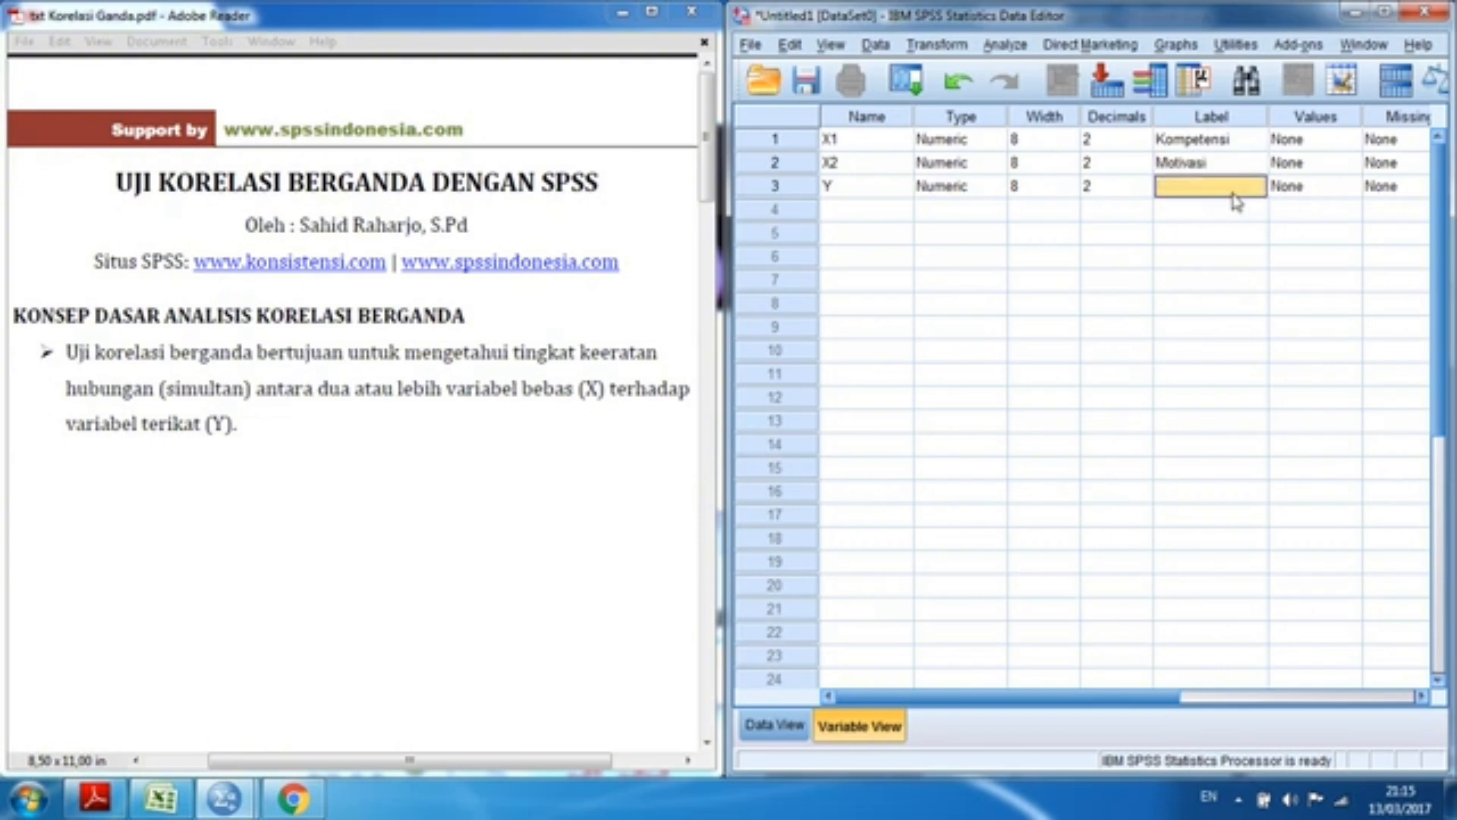
pyautogui.write('Kinerja')
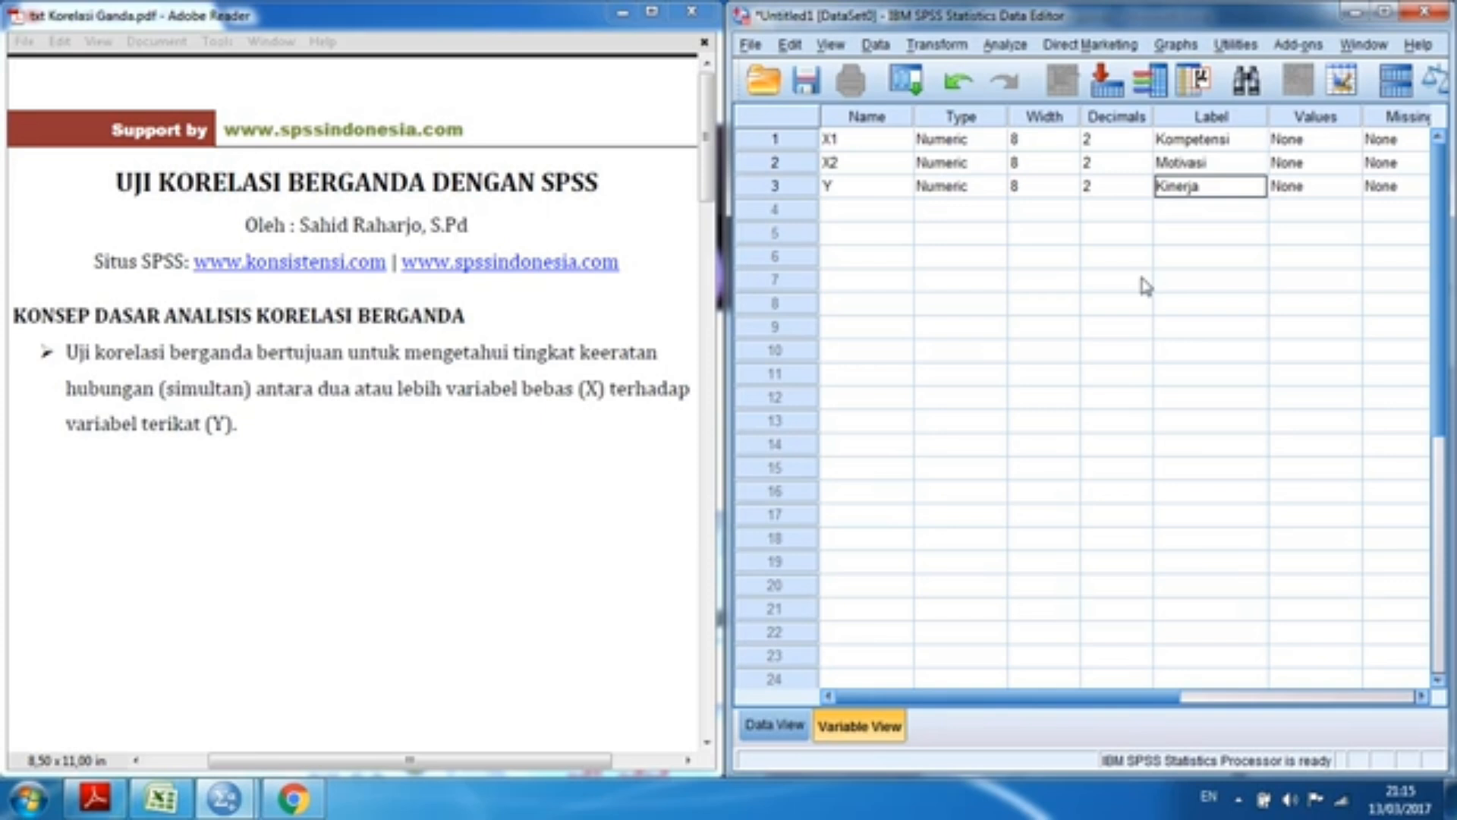
# - Switch to the Excel workbook and copy the Kompetensi, Motivasi and Kinerja values in B2:D85 without the headings
pyautogui.click(767, 729)
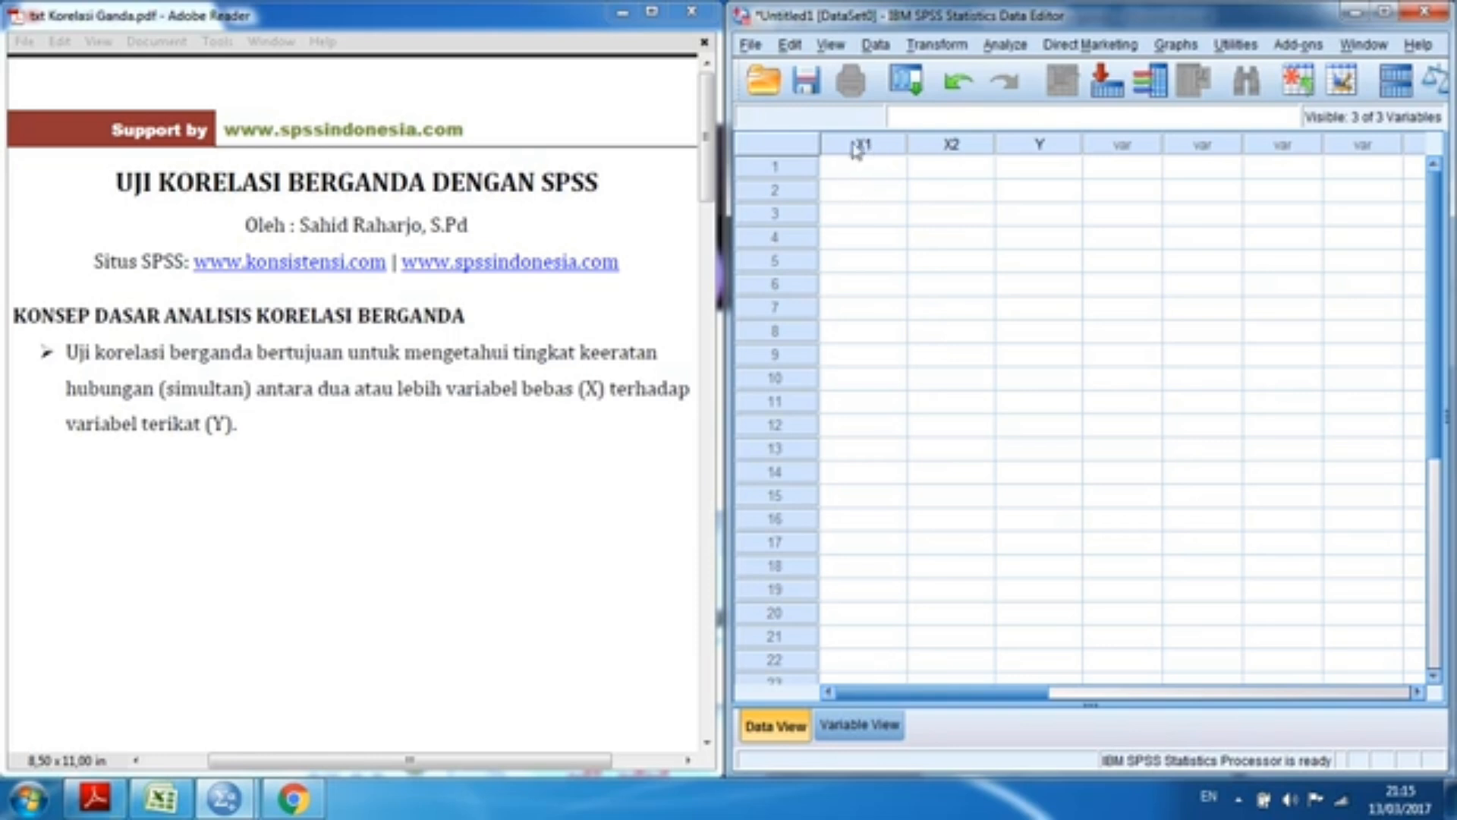
pyautogui.click(162, 810)
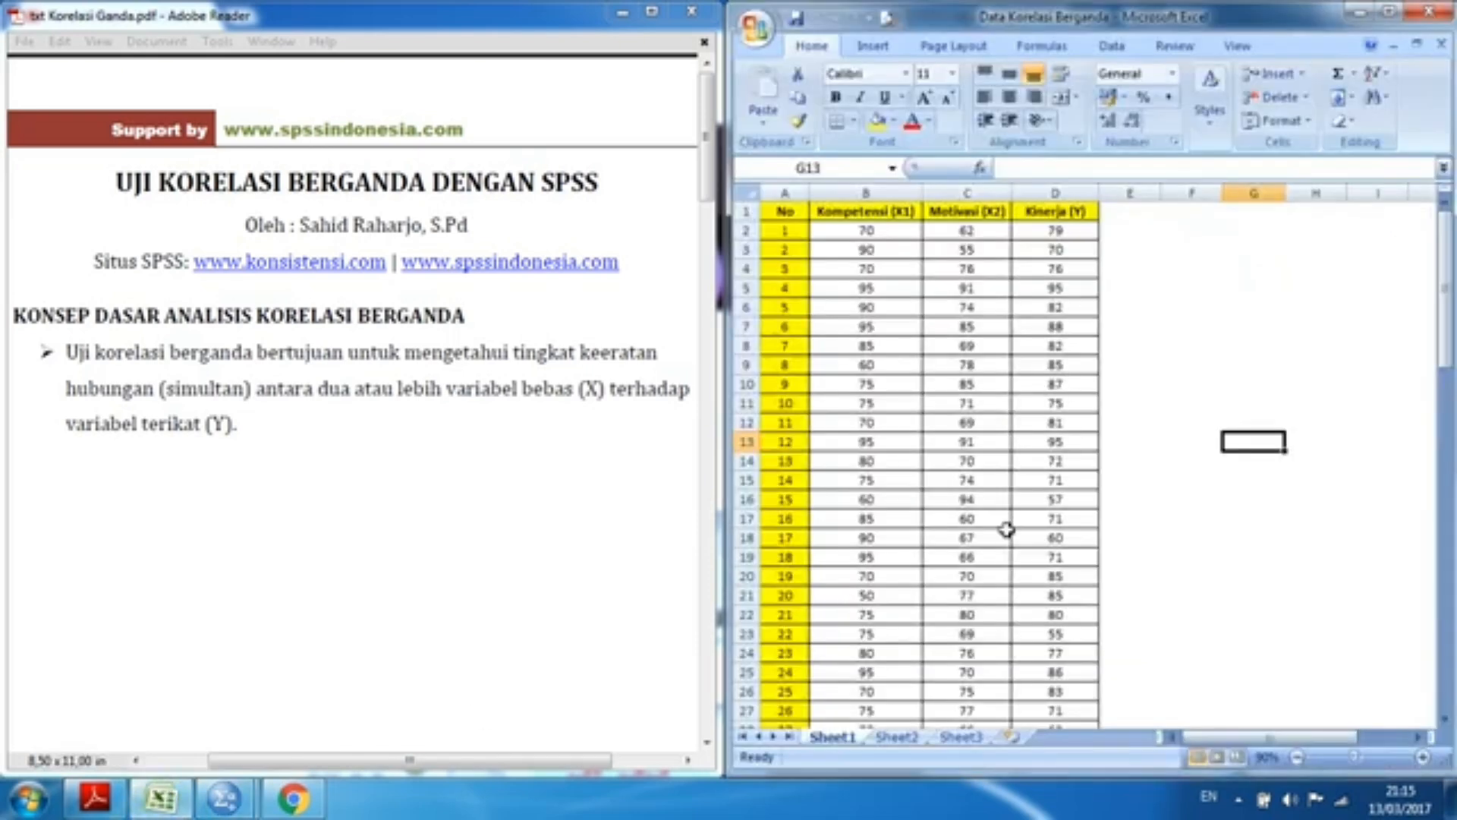
pyautogui.click(865, 230)
pyautogui.moveTo(882, 228); pyautogui.dragTo(1060, 689)
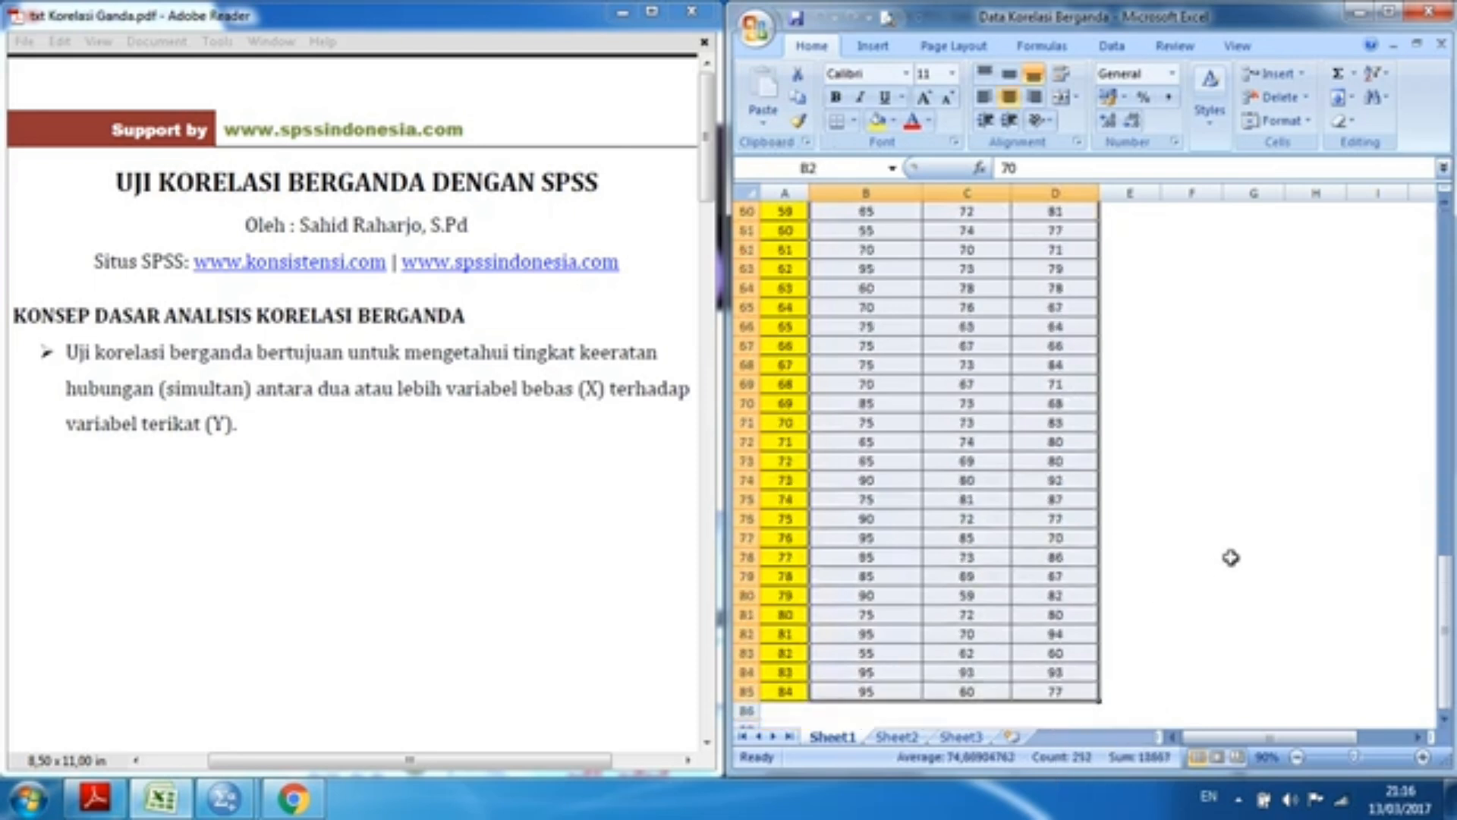
pyautogui.rightClick(894, 326)
pyautogui.click(945, 361)
pyautogui.scroll(20, 949, 356)
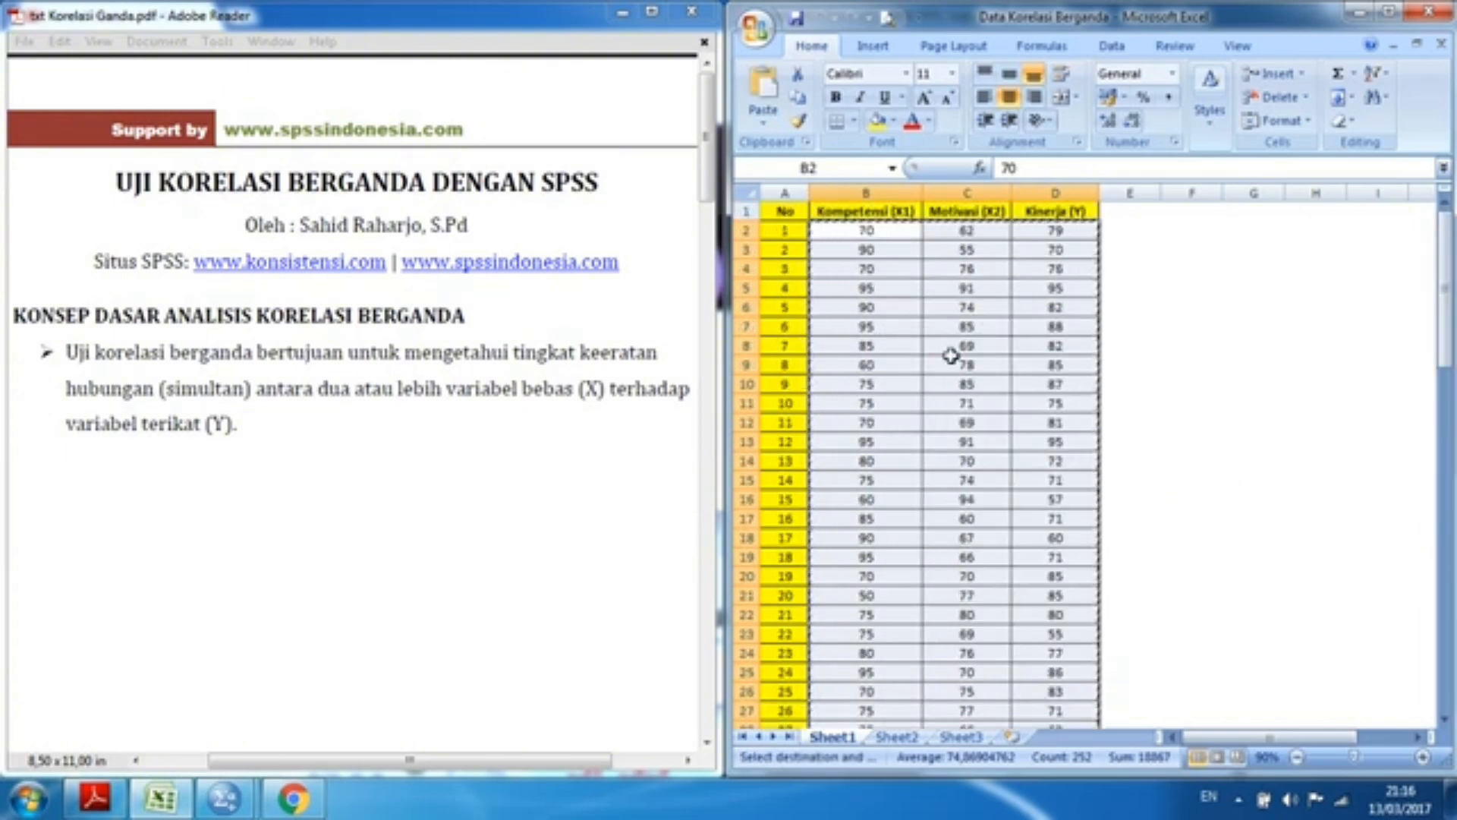
# - Paste the copied values into the SPSS data grid from row 1 of X1 and check the rows through to the last case
pyautogui.click(224, 797)
pyautogui.click(177, 692)
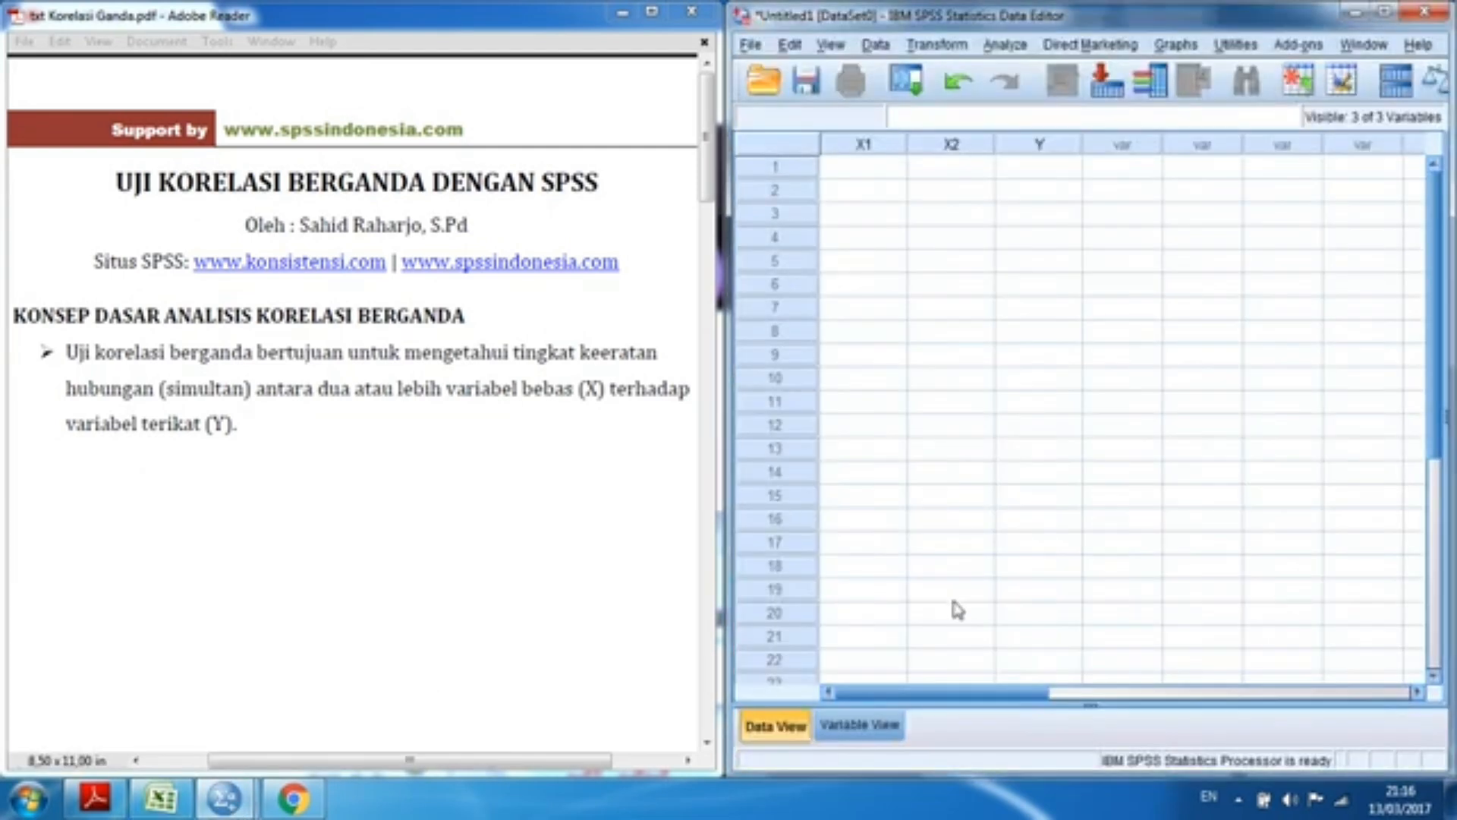
pyautogui.rightClick(866, 173)
pyautogui.click(950, 239)
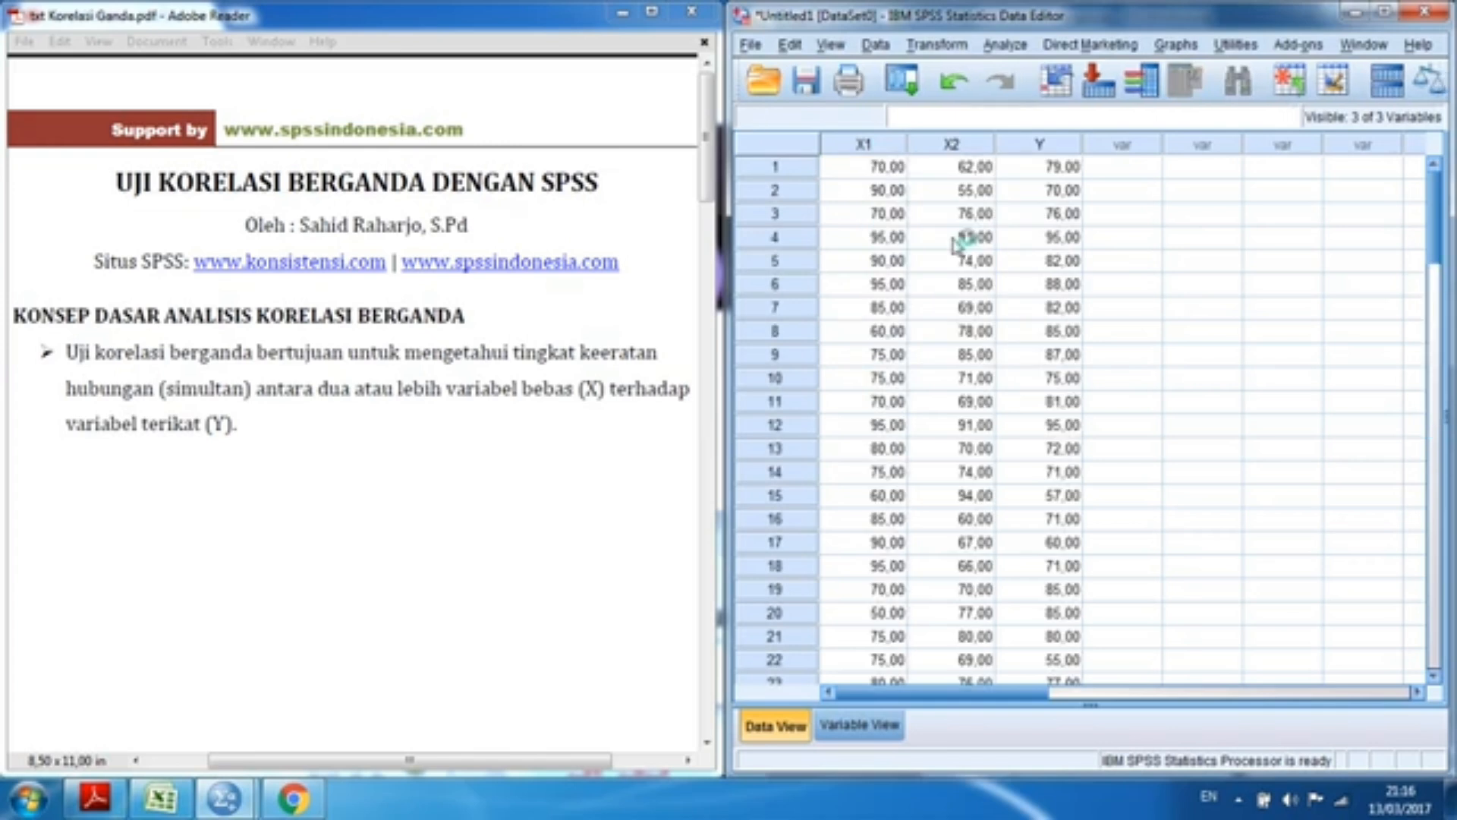
pyautogui.moveTo(1435, 228); pyautogui.dragTo(1435, 585)
pyautogui.scroll(1, 856, 393)
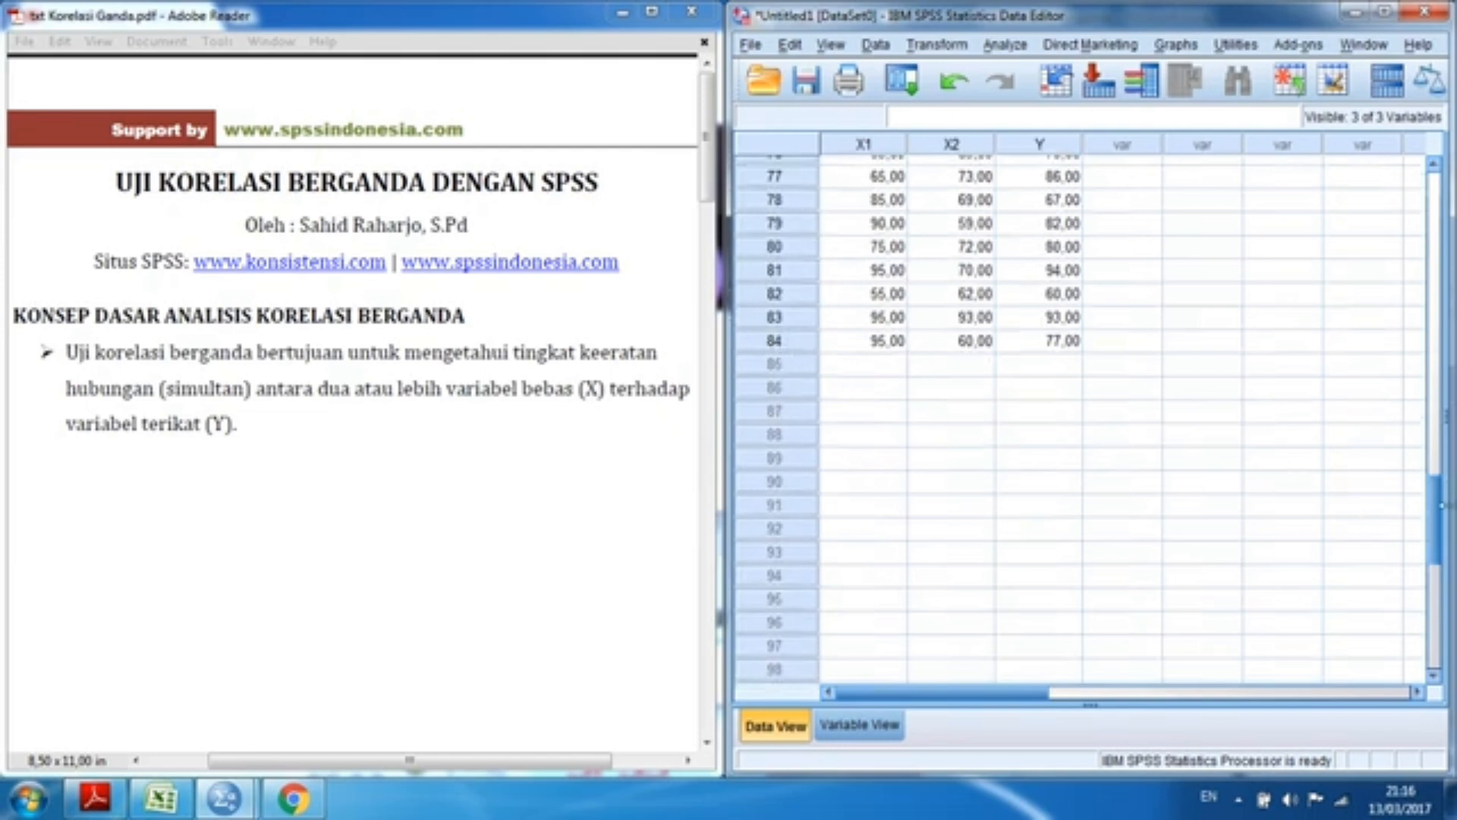
pyautogui.moveTo(1445, 520); pyautogui.dragTo(1442, 175)
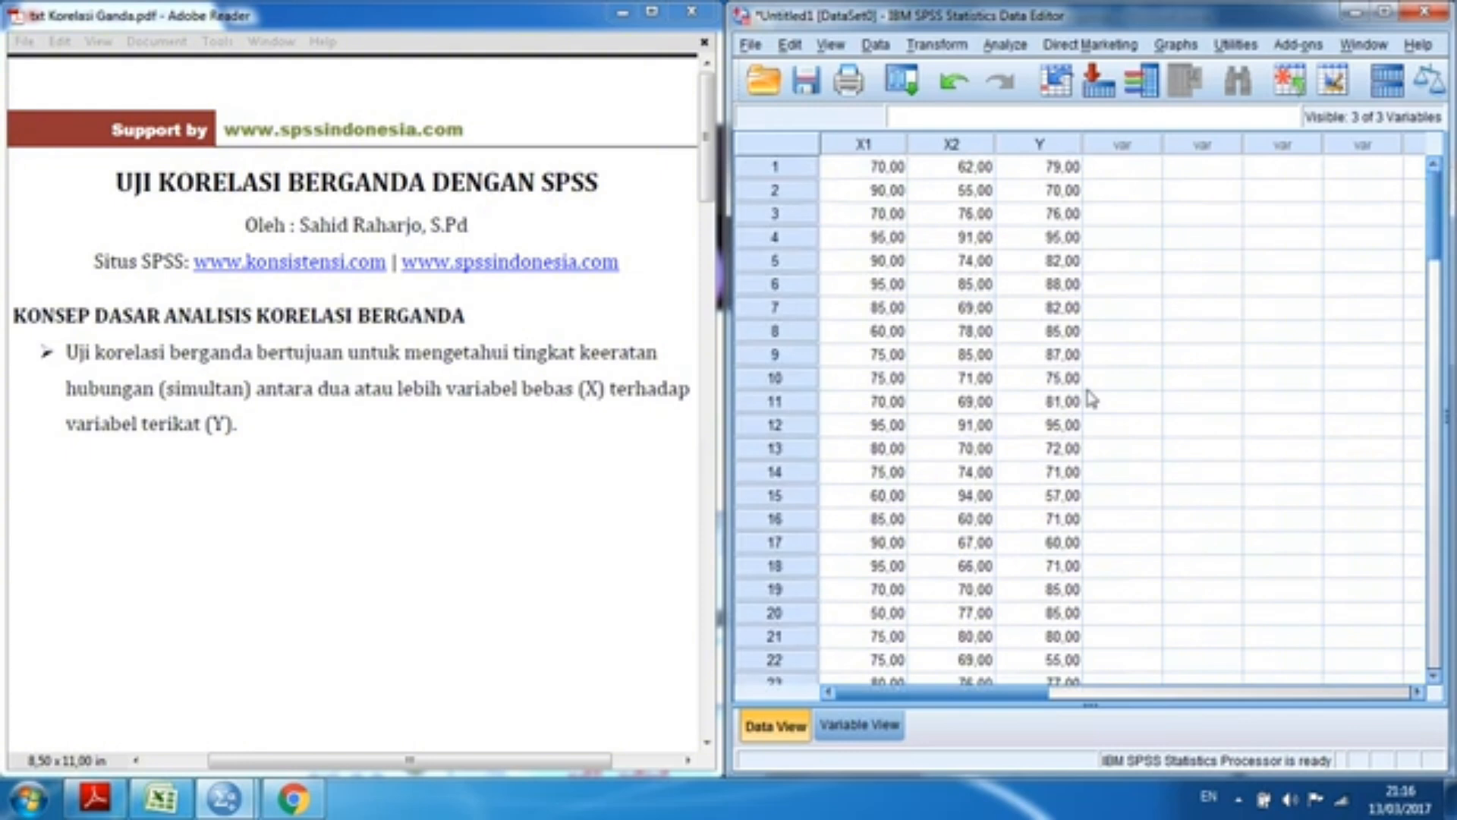
# - Start a linear regression analysis with Kompetensi [X1] and Motivasi [X2] as the independent variables
pyautogui.click(1007, 45)
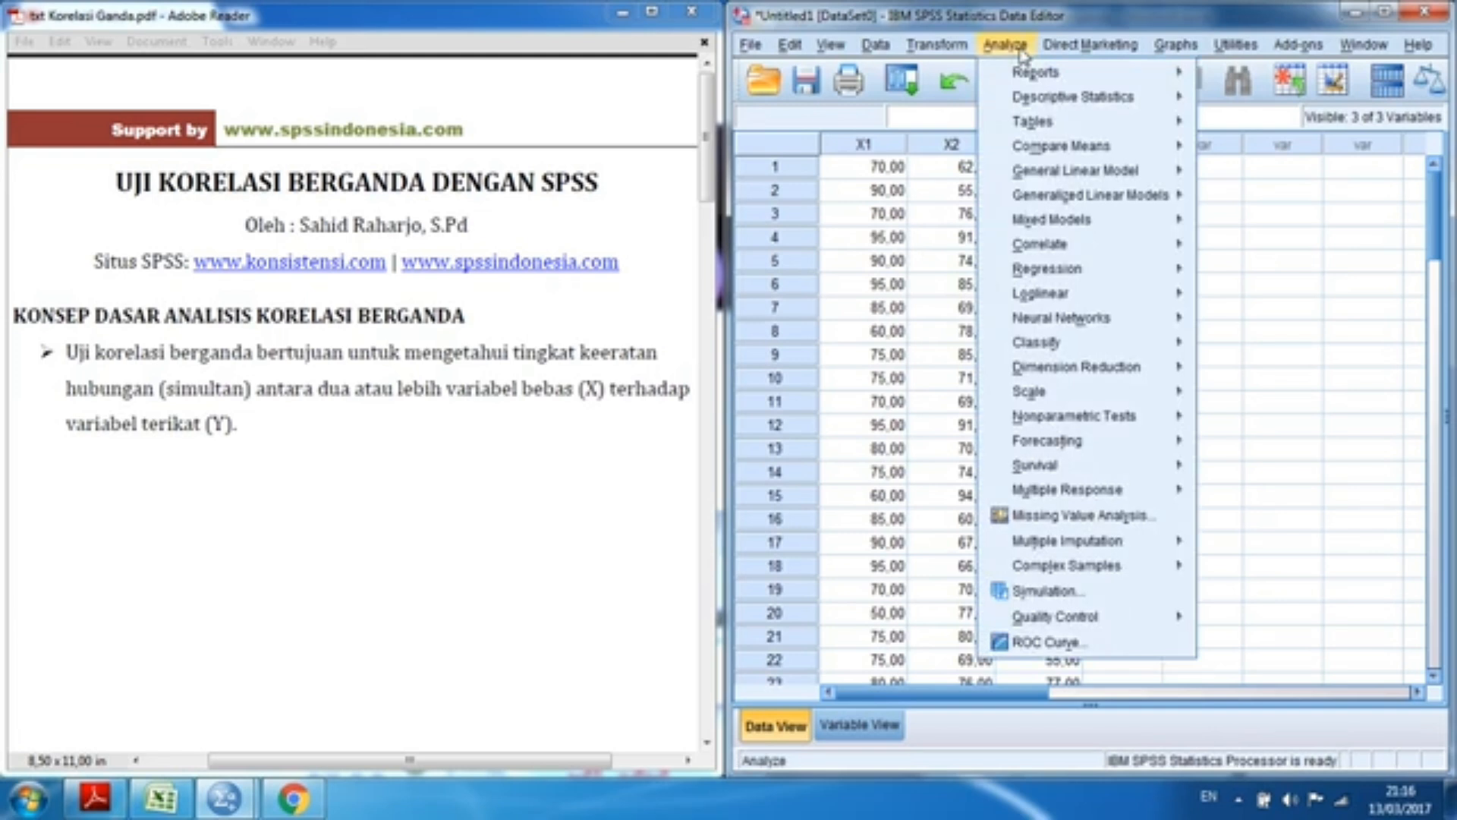
pyautogui.moveTo(1121, 276)
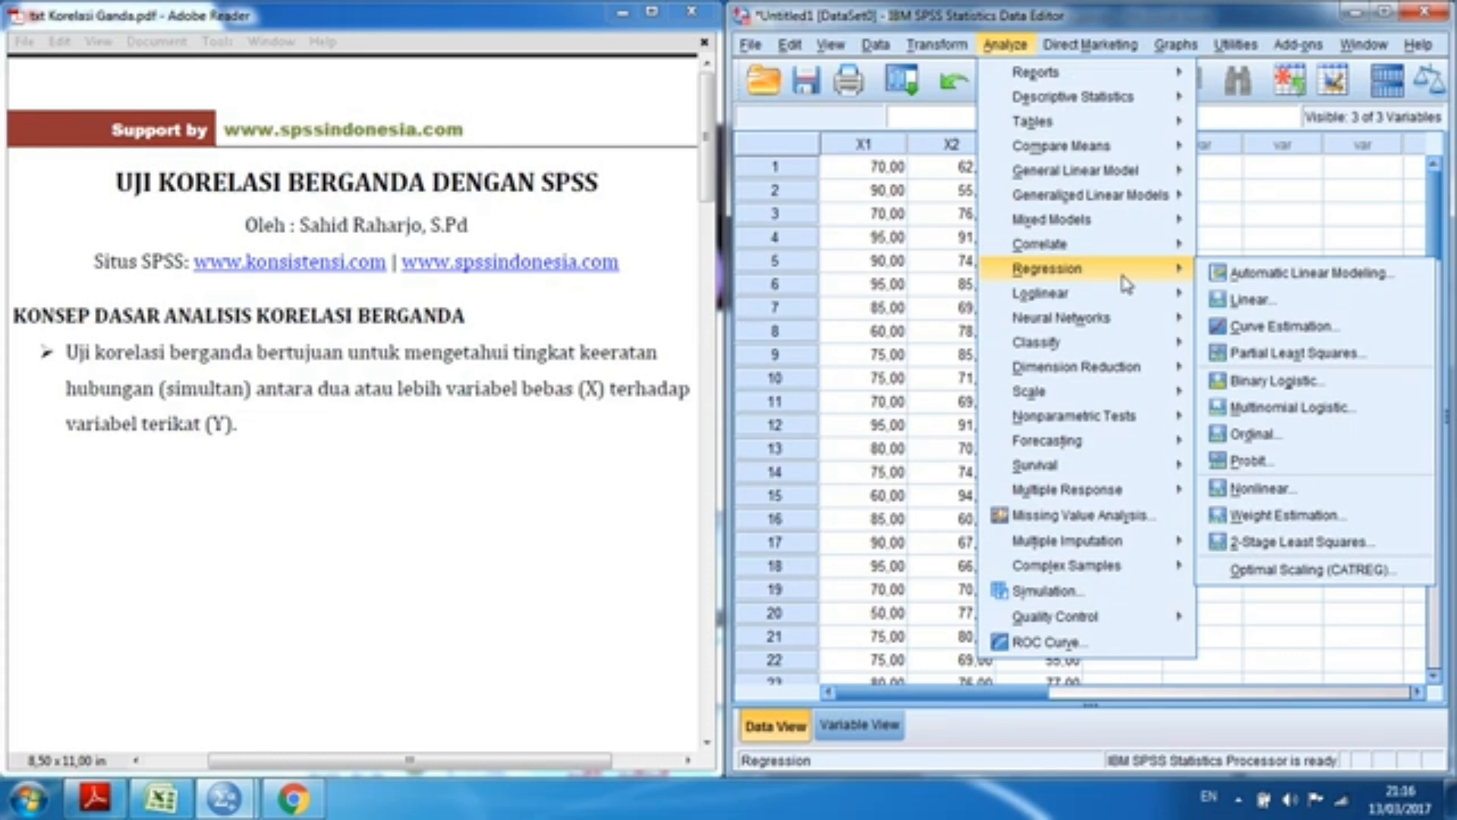
pyautogui.click(1290, 300)
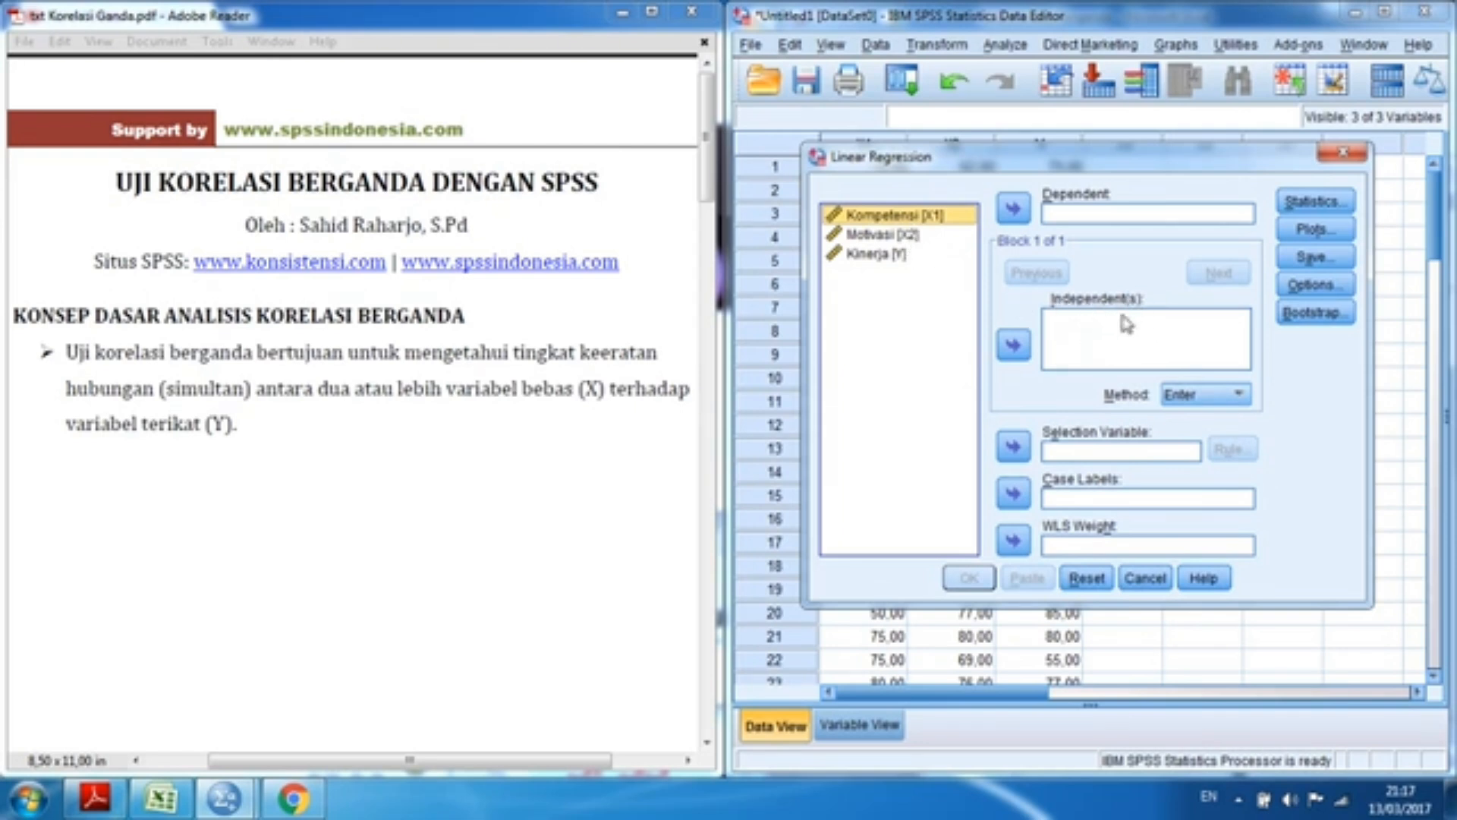
pyautogui.click(1014, 345)
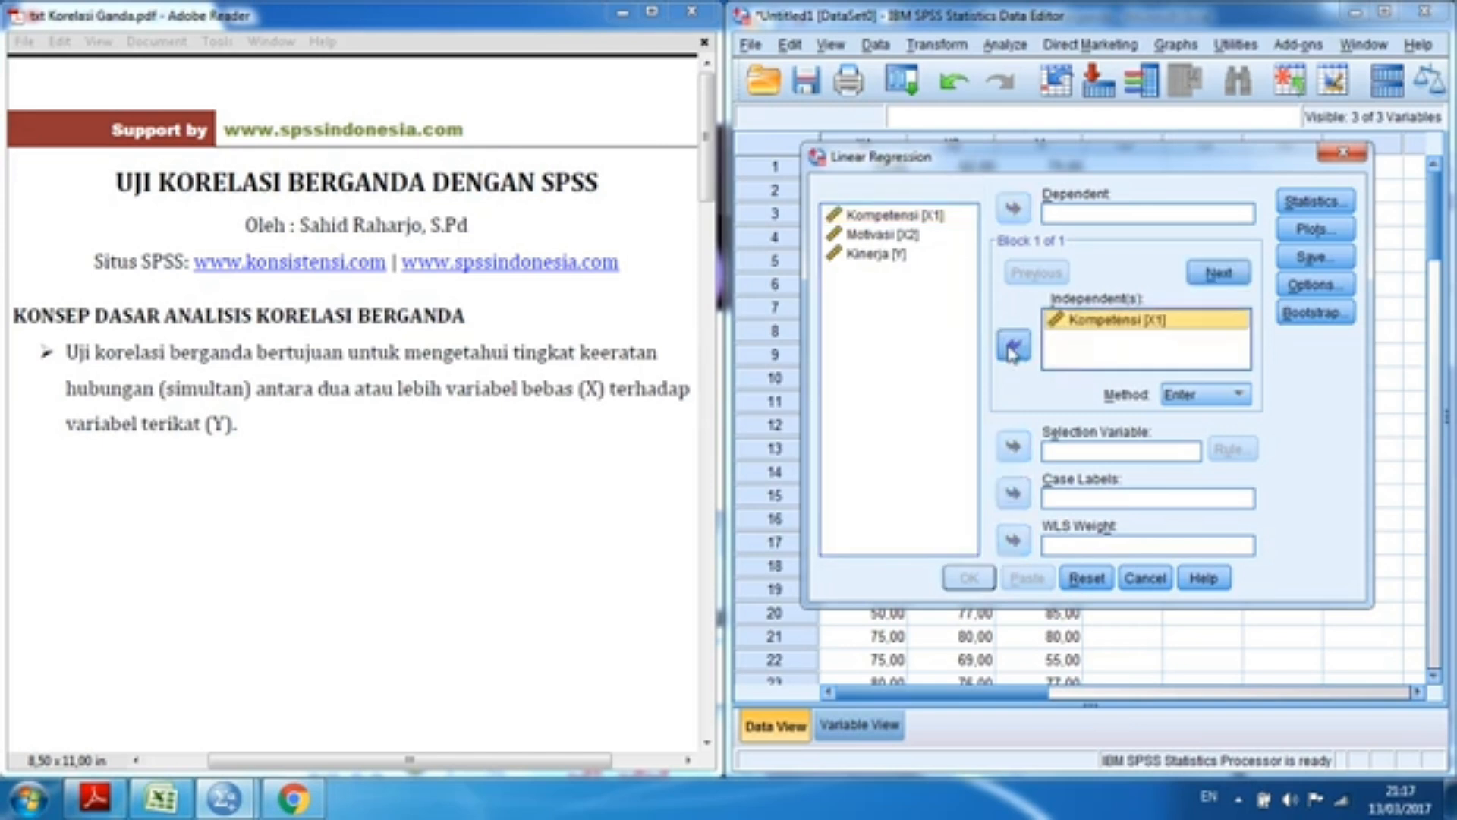
pyautogui.click(905, 237)
pyautogui.click(1013, 346)
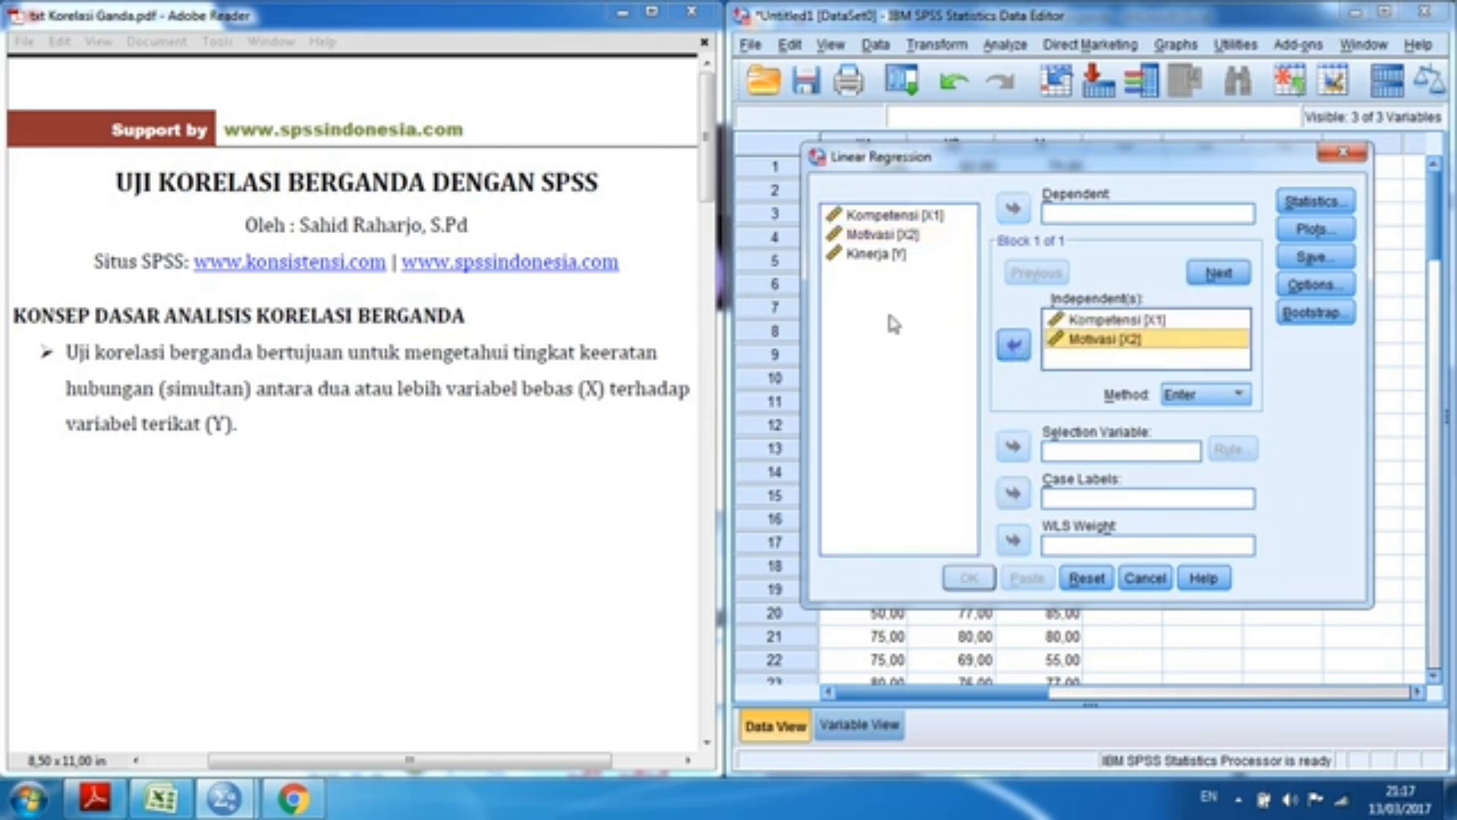
# - Set Kinerja [Y] as the dependent variable and add R squared change to the regression statistics
pyautogui.click(890, 255)
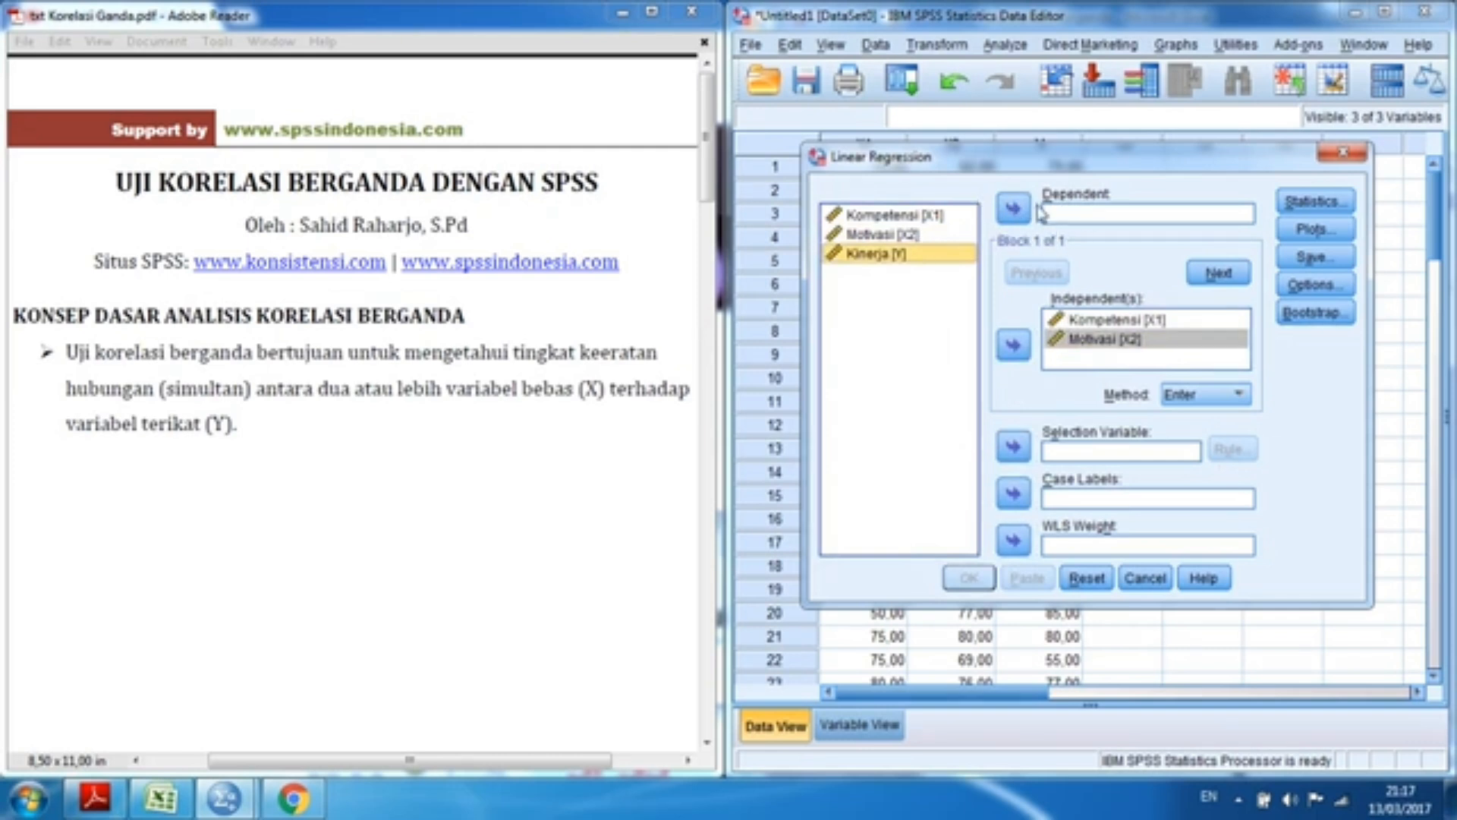
pyautogui.click(1013, 214)
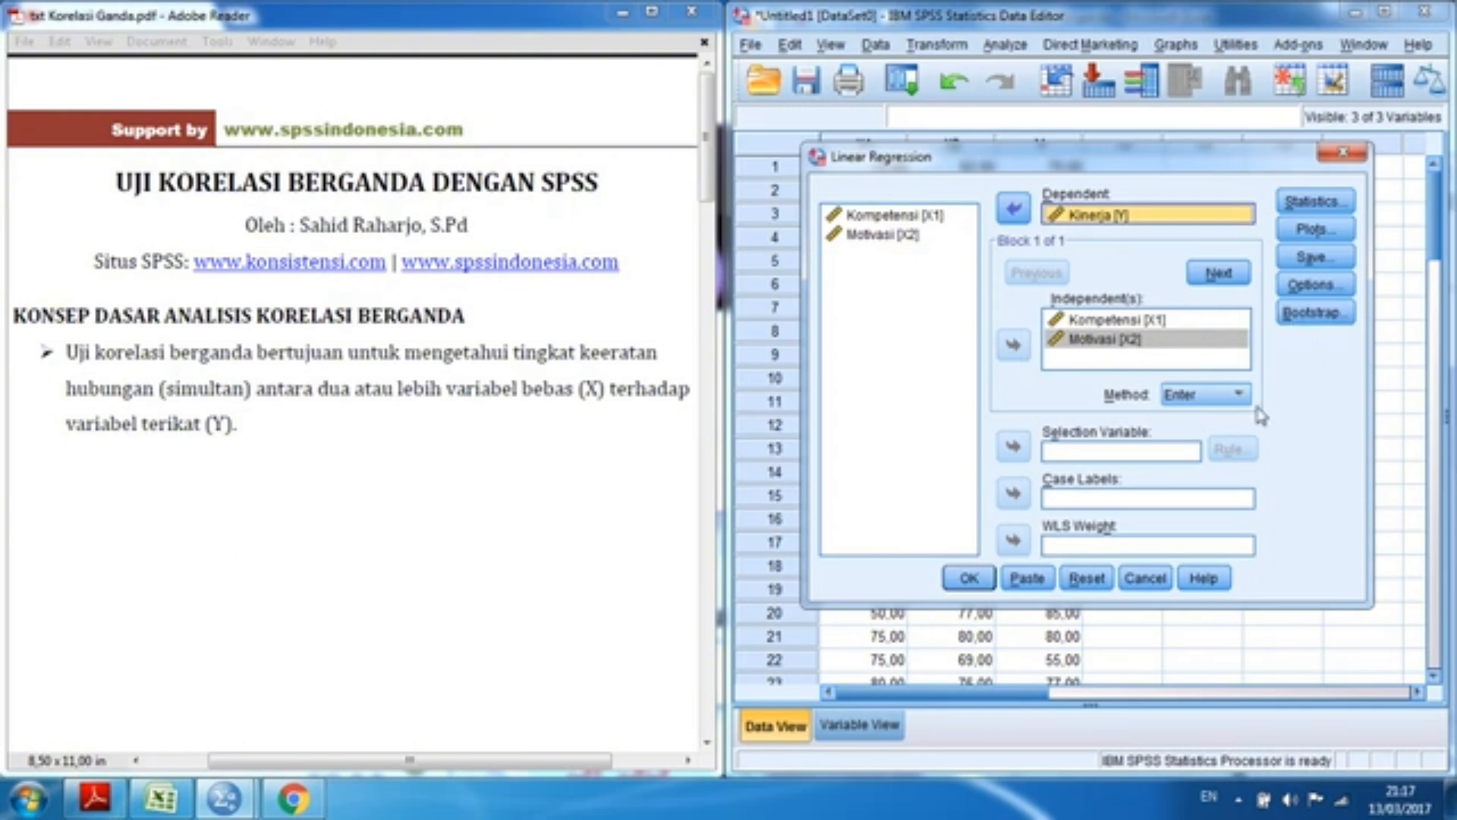
pyautogui.click(1315, 203)
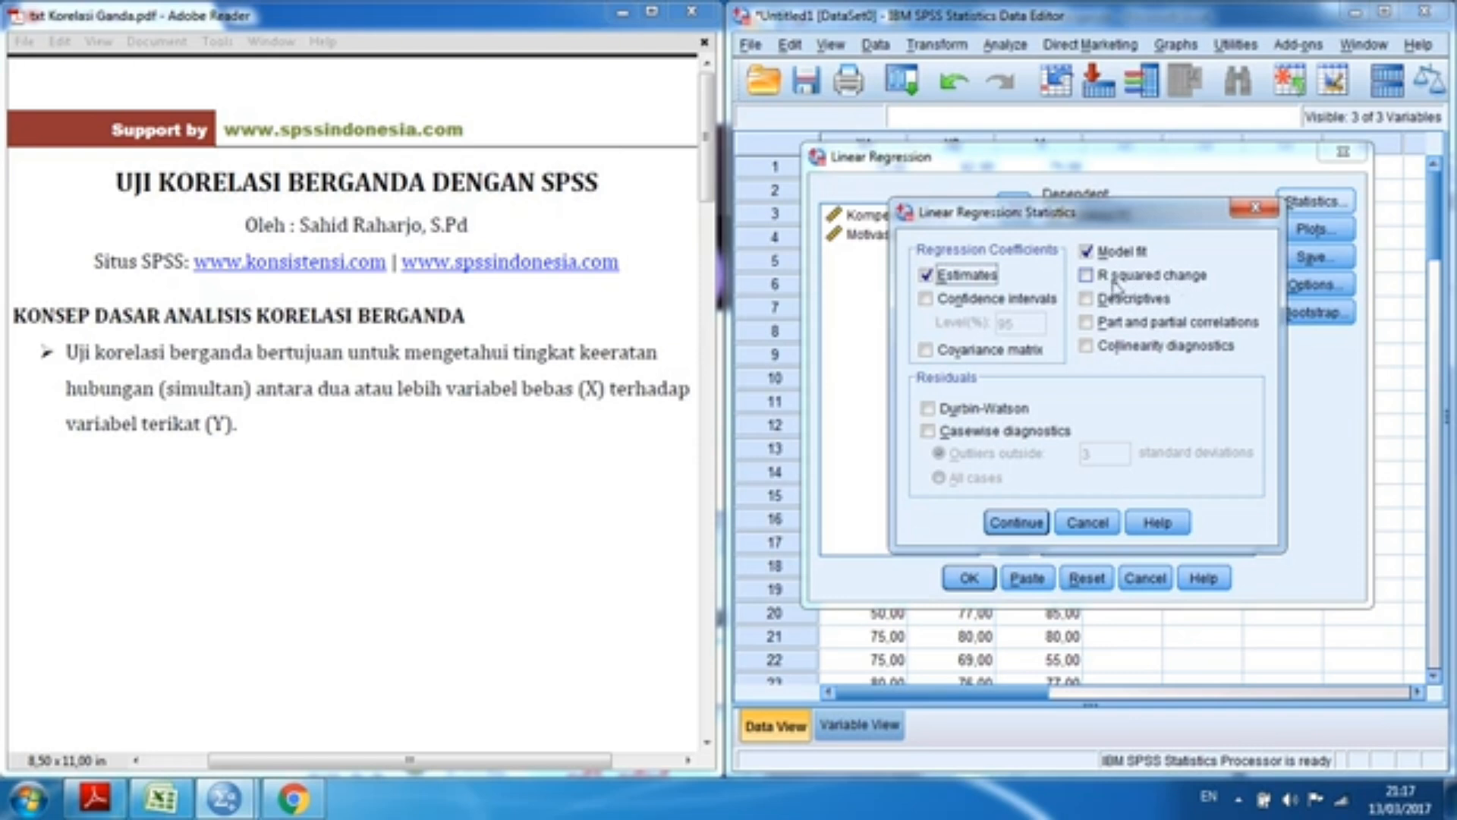
pyautogui.click(1088, 280)
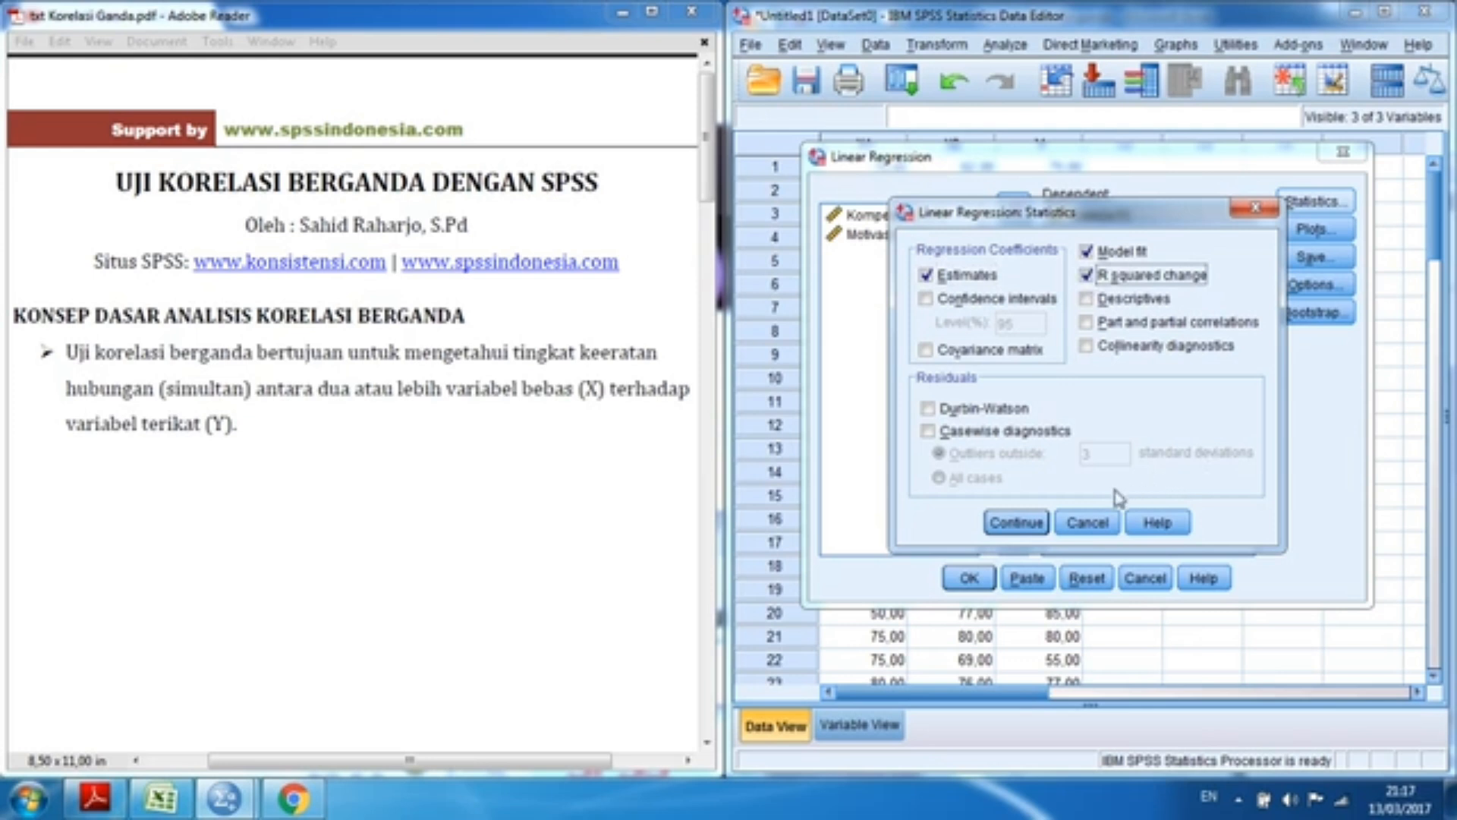
pyautogui.click(1015, 524)
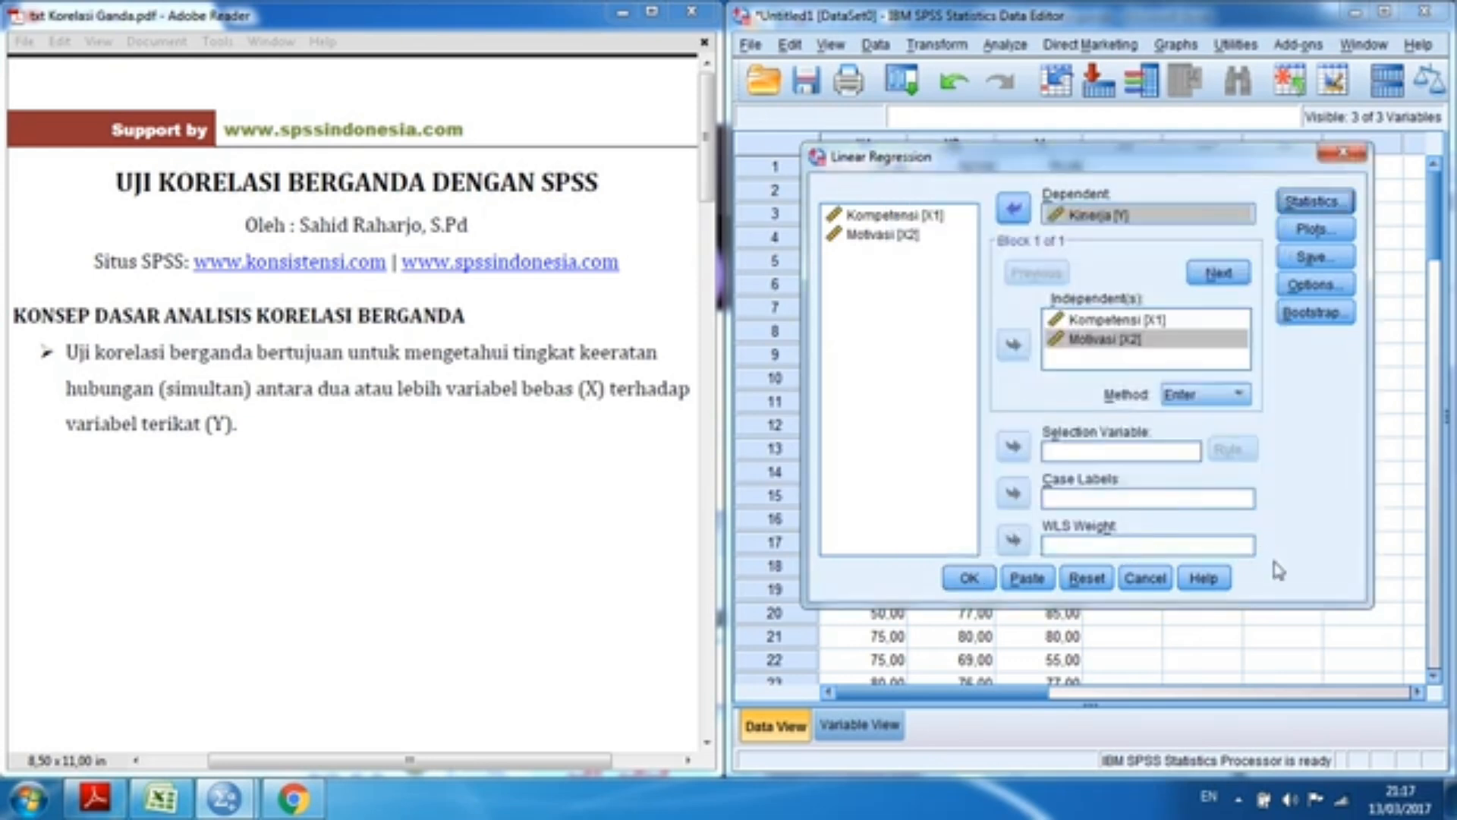
# - Run the regression and examine the output tables, including the Change Statistics columns of the Model Summary
pyautogui.click(970, 581)
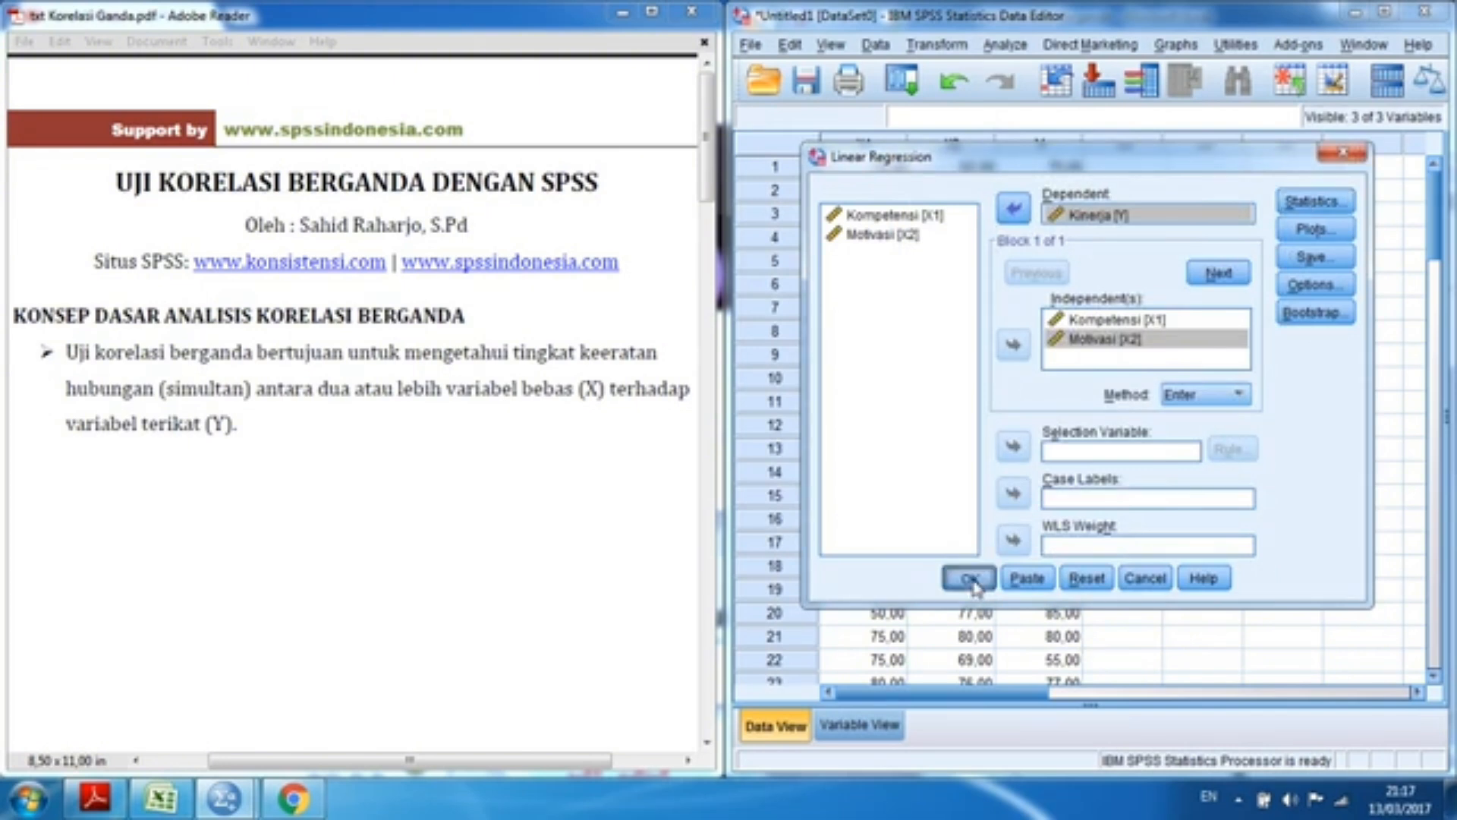
pyautogui.scroll(-2, 1171, 330)
pyautogui.scroll(2, 1171, 331)
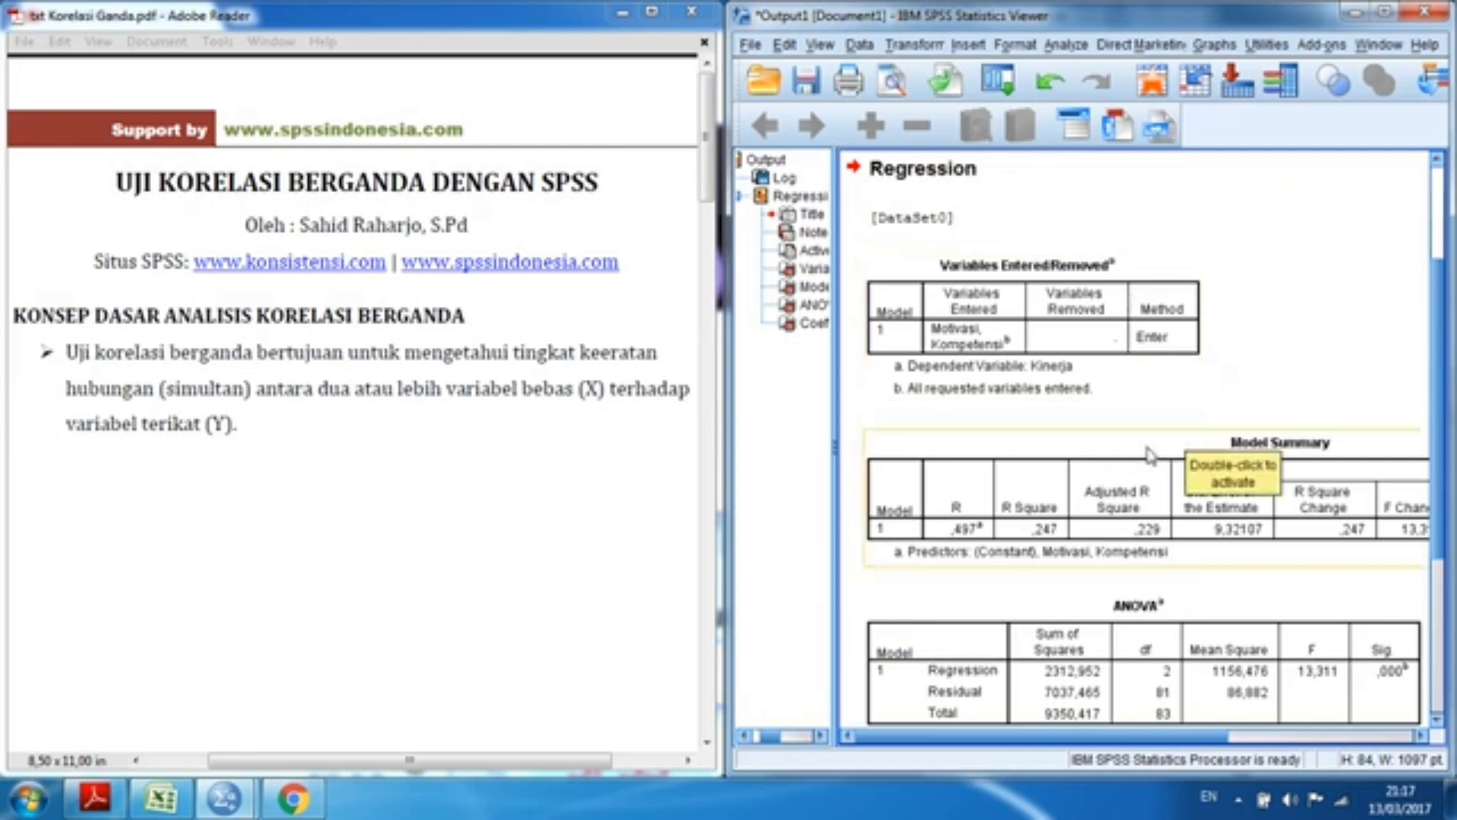
pyautogui.scroll(-1, 1217, 480)
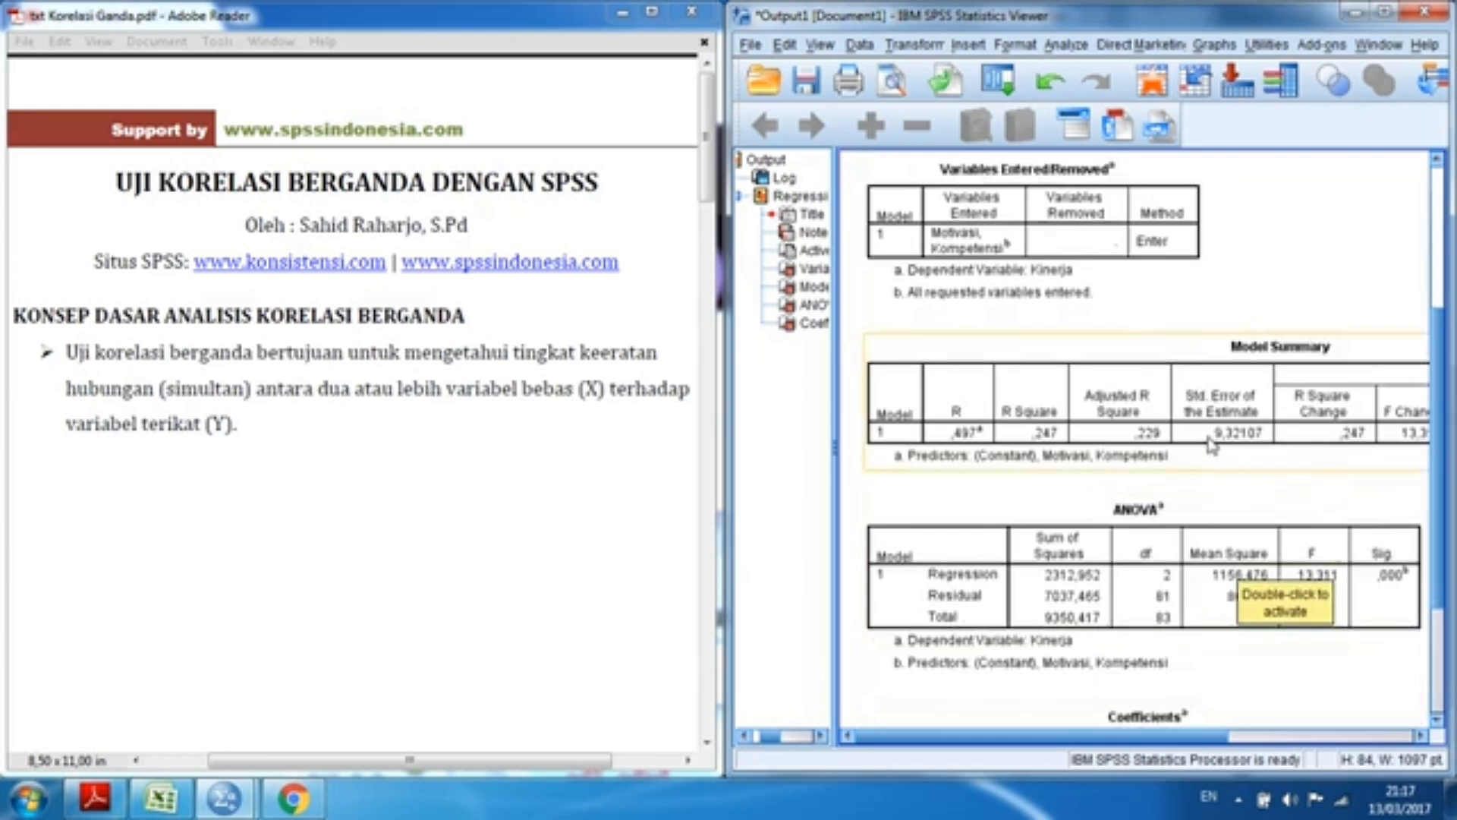
pyautogui.scroll(1, 1036, 341)
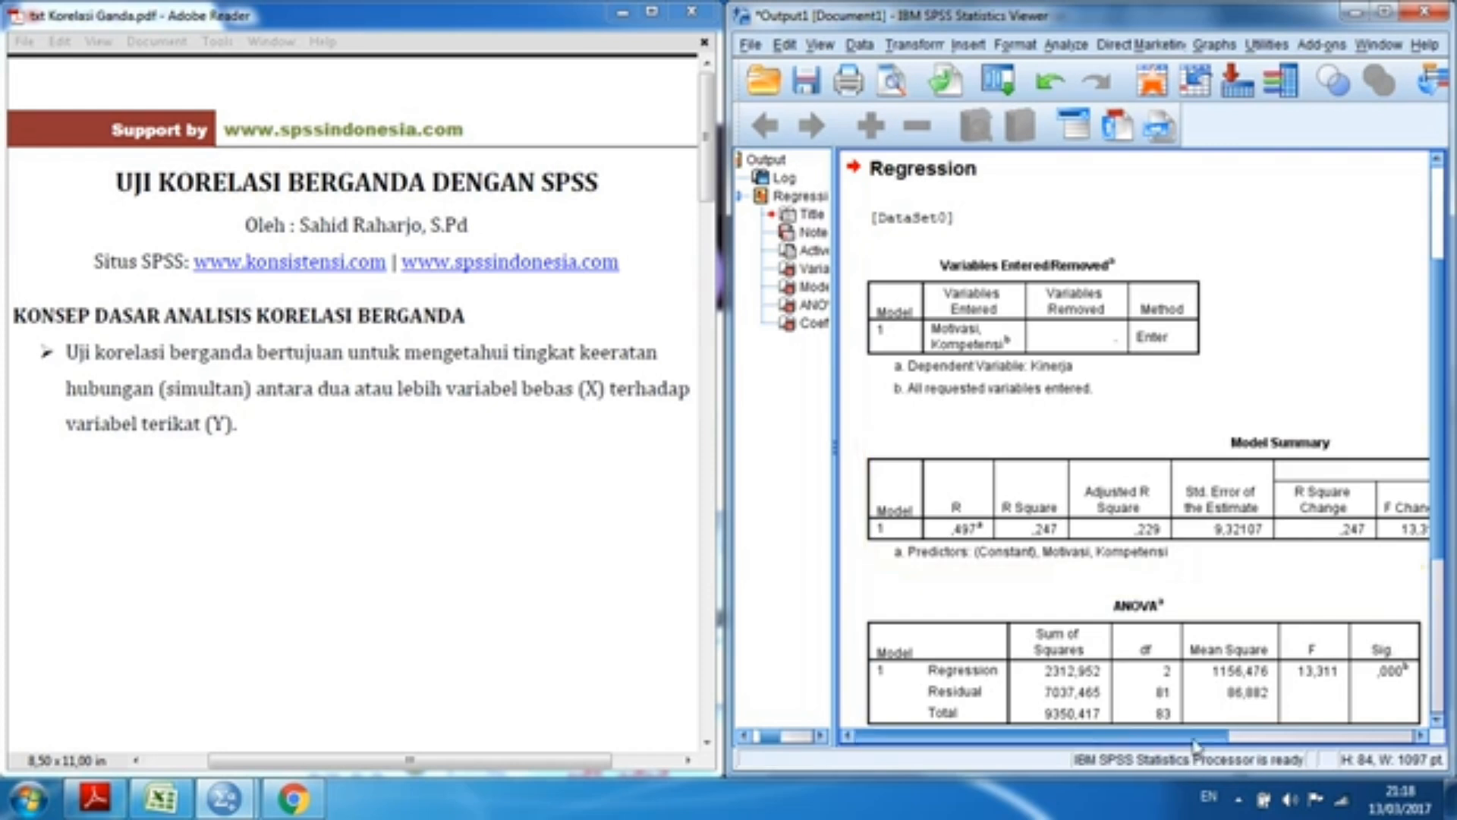
pyautogui.moveTo(1197, 743); pyautogui.dragTo(1395, 737)
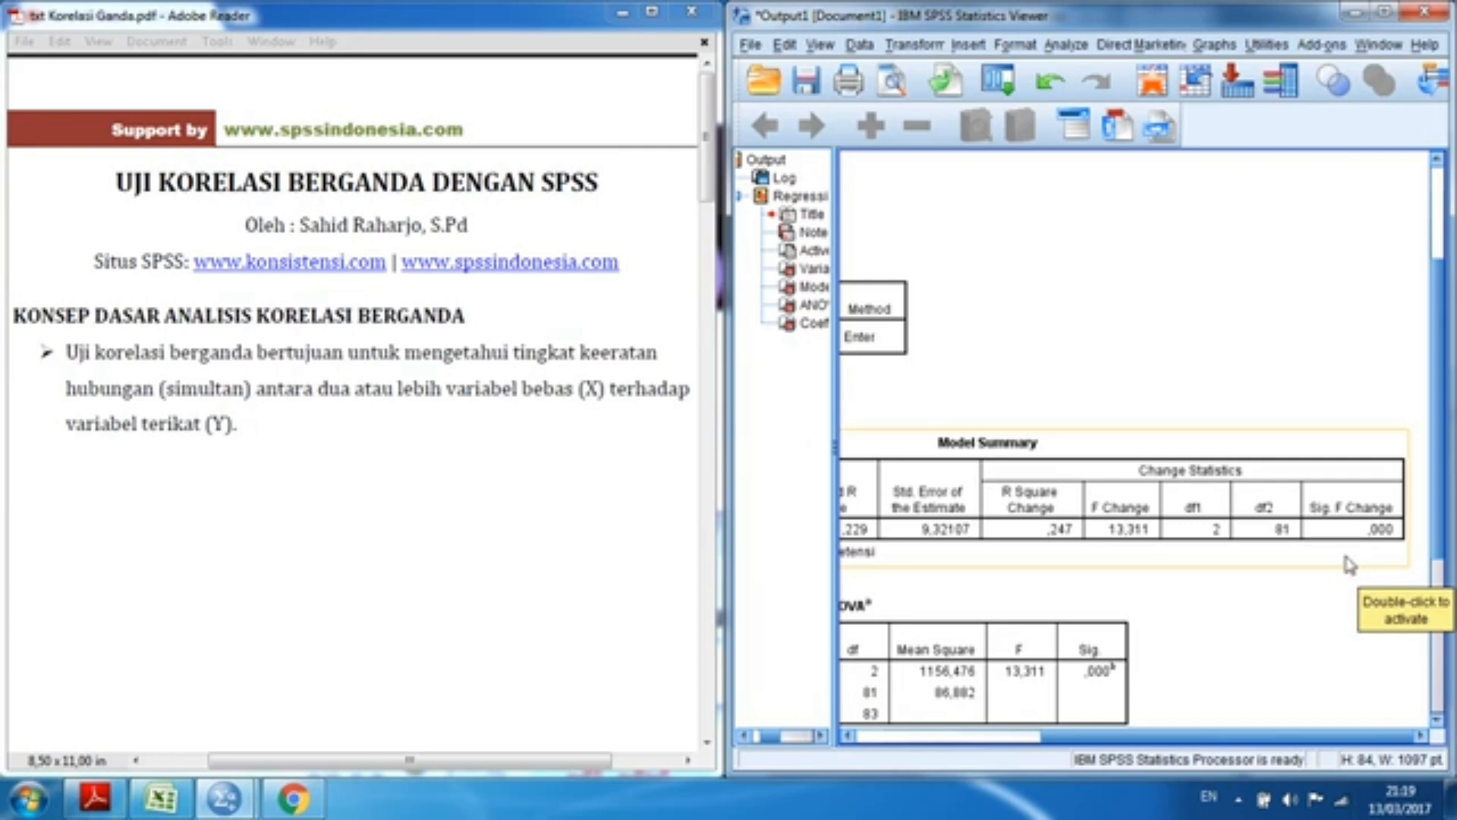
# - Compare Sig. F Change and R with the PDF's decision rules and relationship guide, highlighting the < sign and the 0,41 s/d 0,60 range
pyautogui.moveTo(706, 191); pyautogui.dragTo(714, 390)
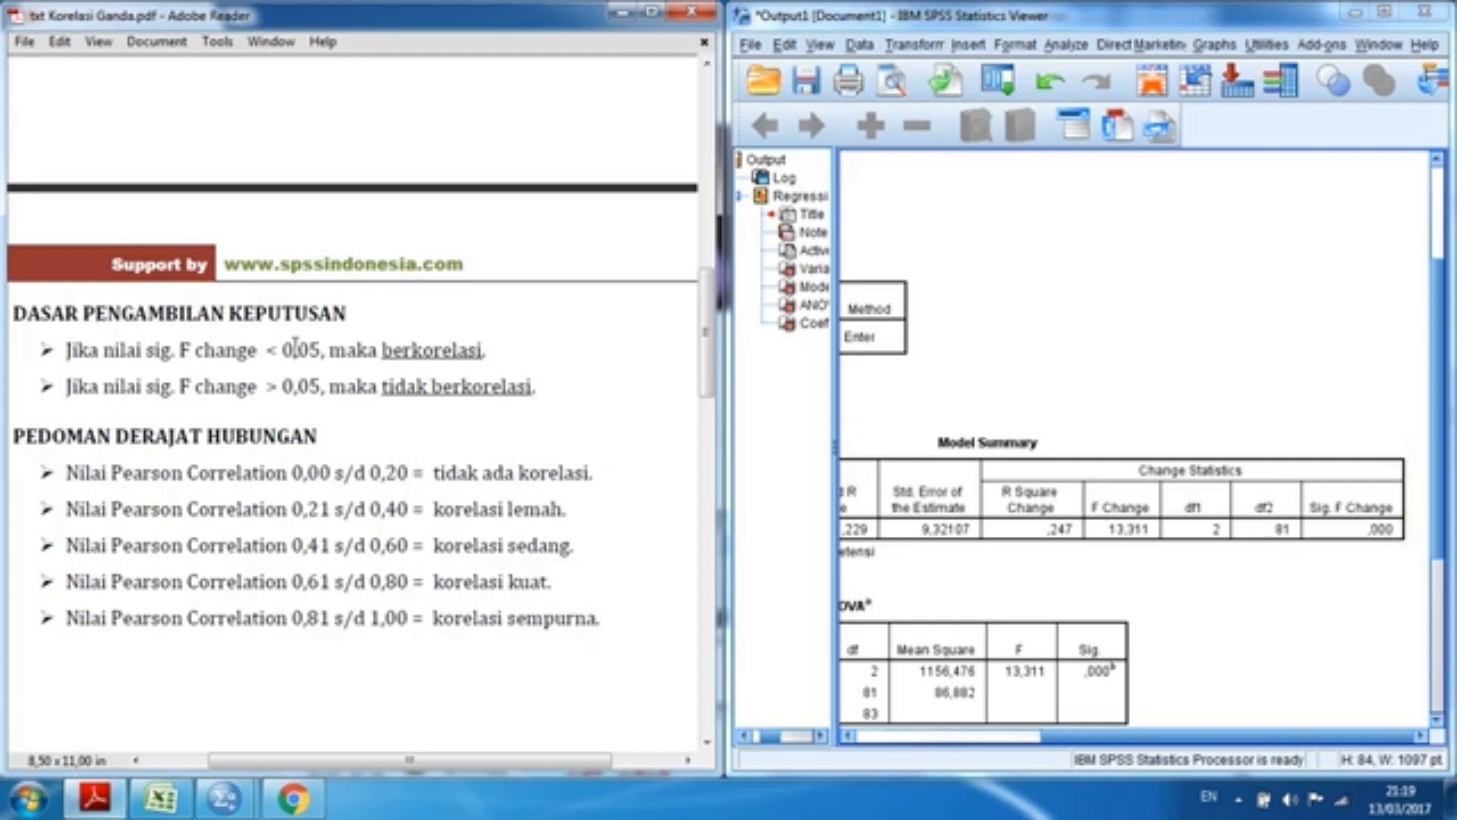
pyautogui.doubleClick(271, 352)
pyautogui.moveTo(1217, 737); pyautogui.dragTo(1004, 750)
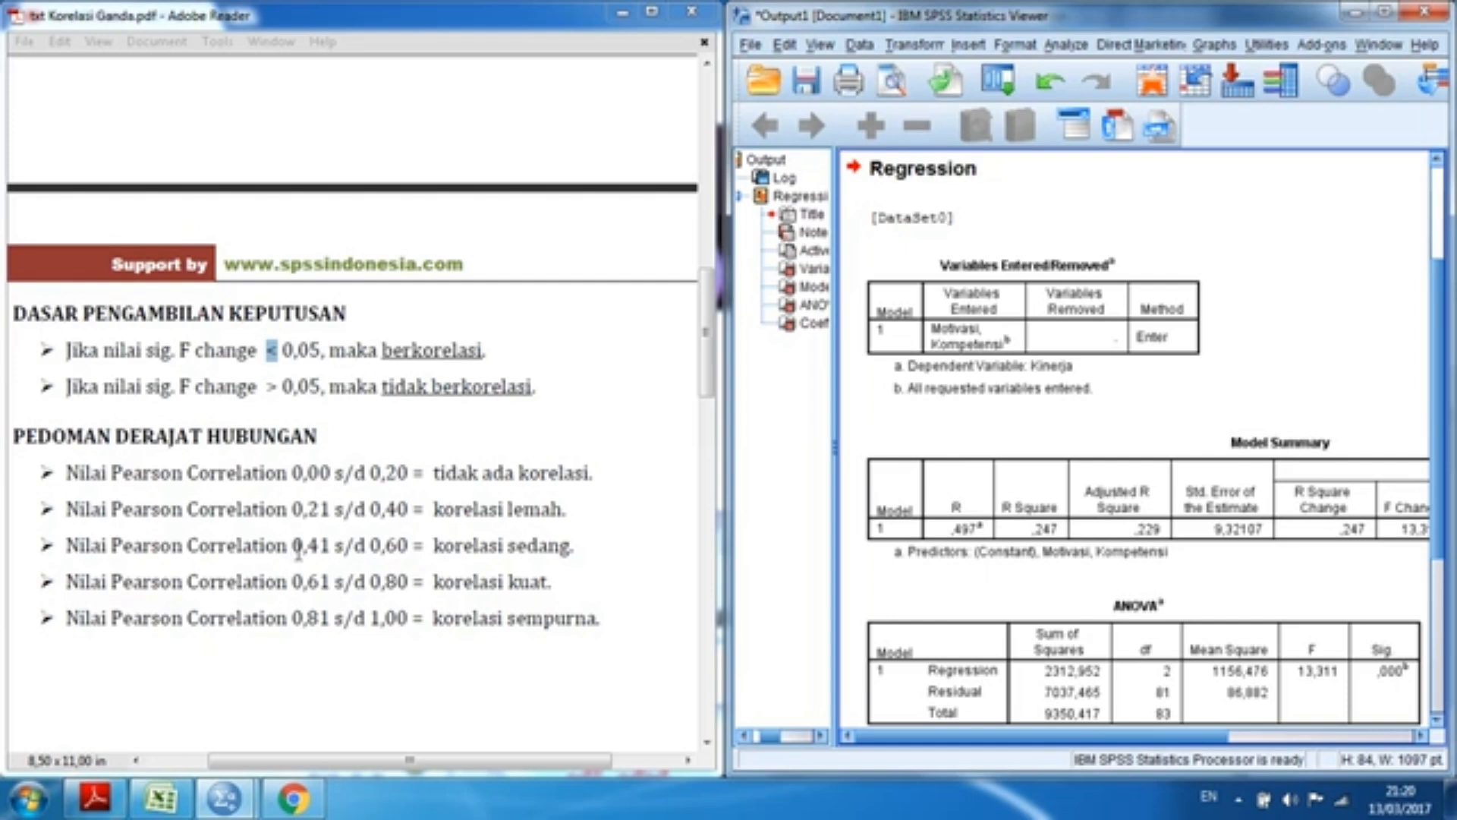
pyautogui.moveTo(307, 548); pyautogui.dragTo(408, 547)
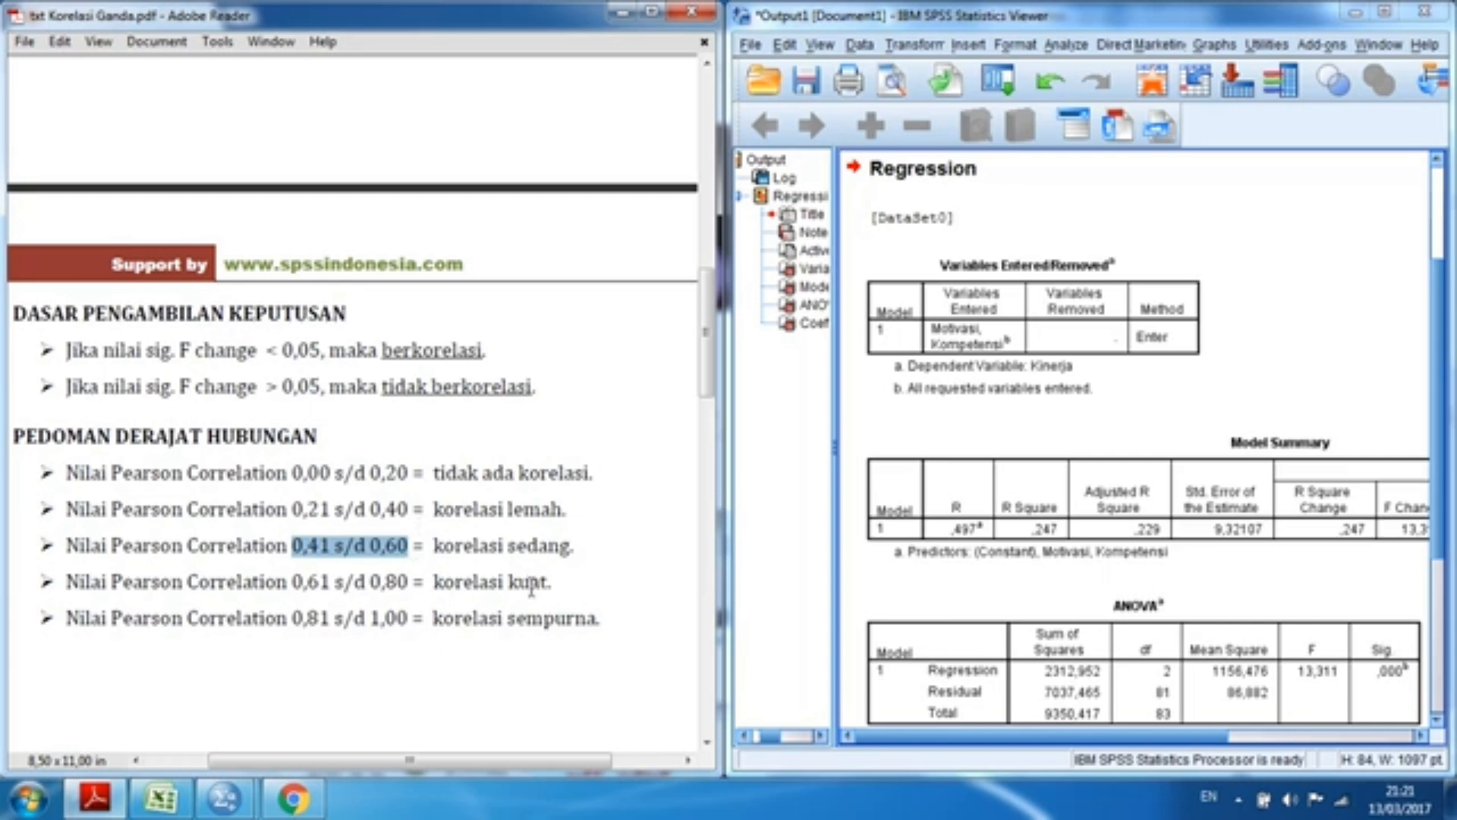
pyautogui.click(955, 369)
pyautogui.click(575, 546)
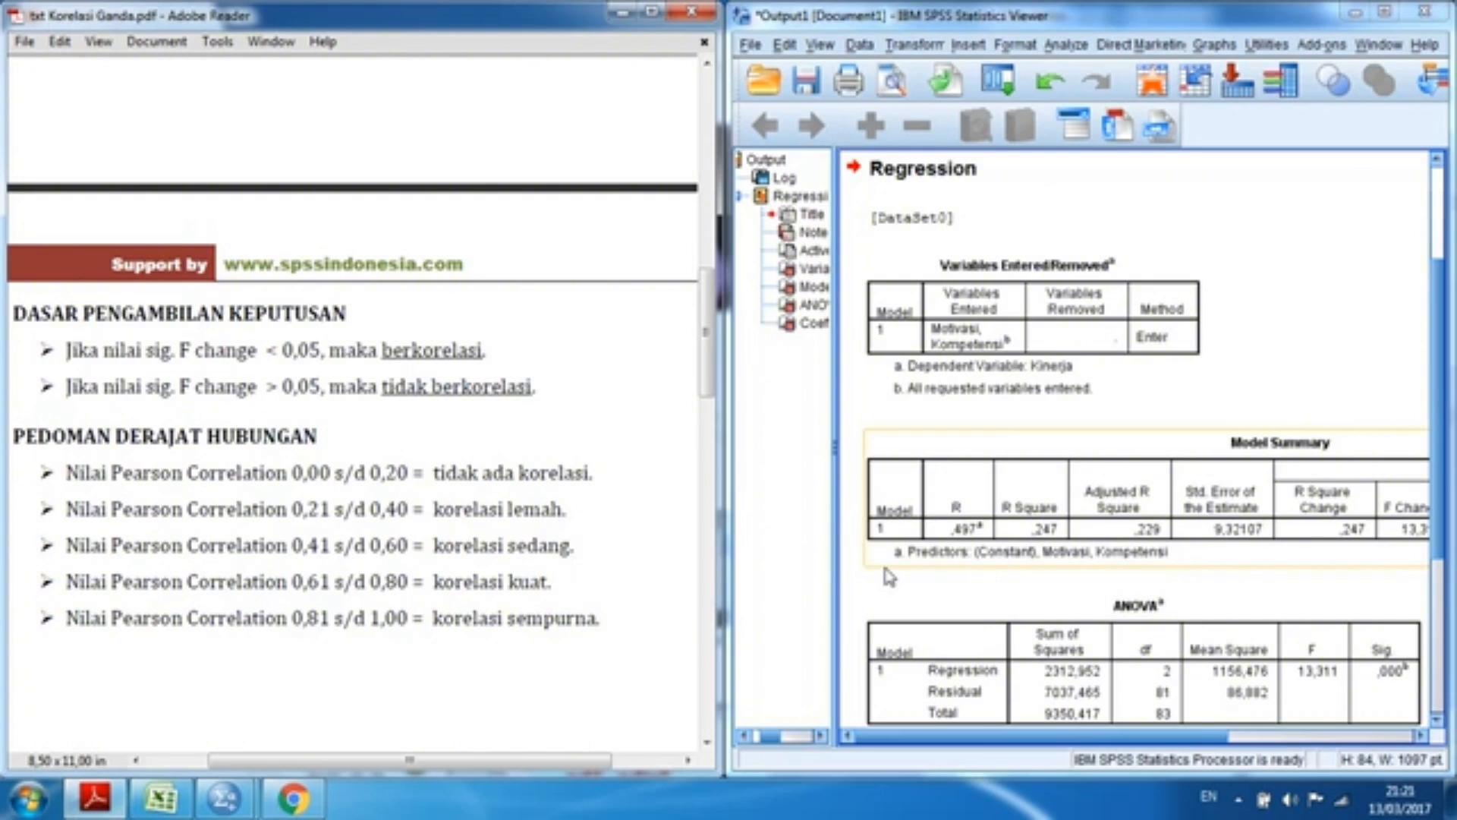
# - Recheck Sig. F Change and R in the Model Summary against the PDF's r hitung versus r tabel rule for significance of exactly 0,05
pyautogui.moveTo(1060, 742); pyautogui.dragTo(1254, 740)
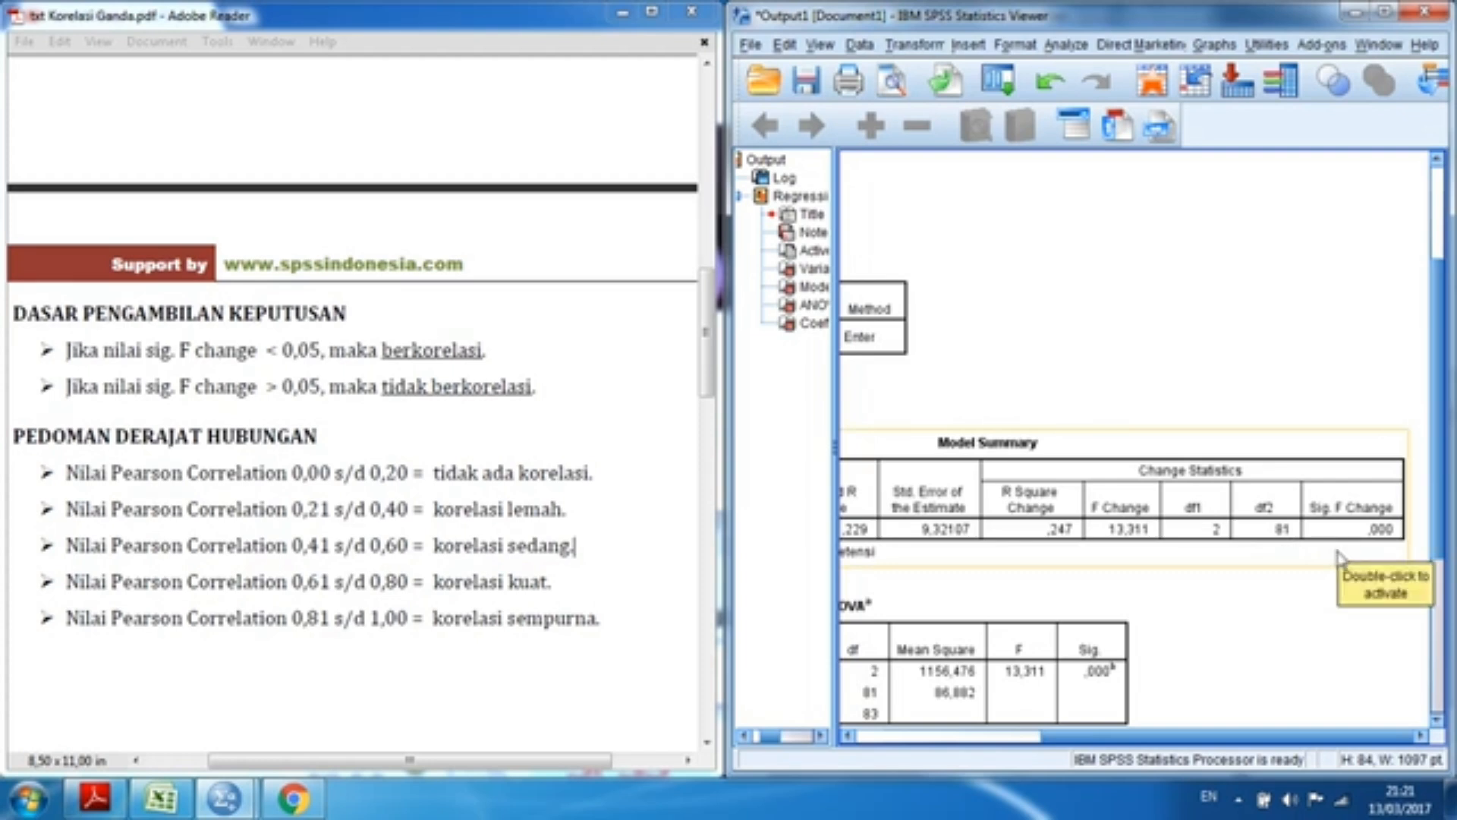
pyautogui.moveTo(1263, 737); pyautogui.dragTo(989, 768)
pyautogui.click(879, 486)
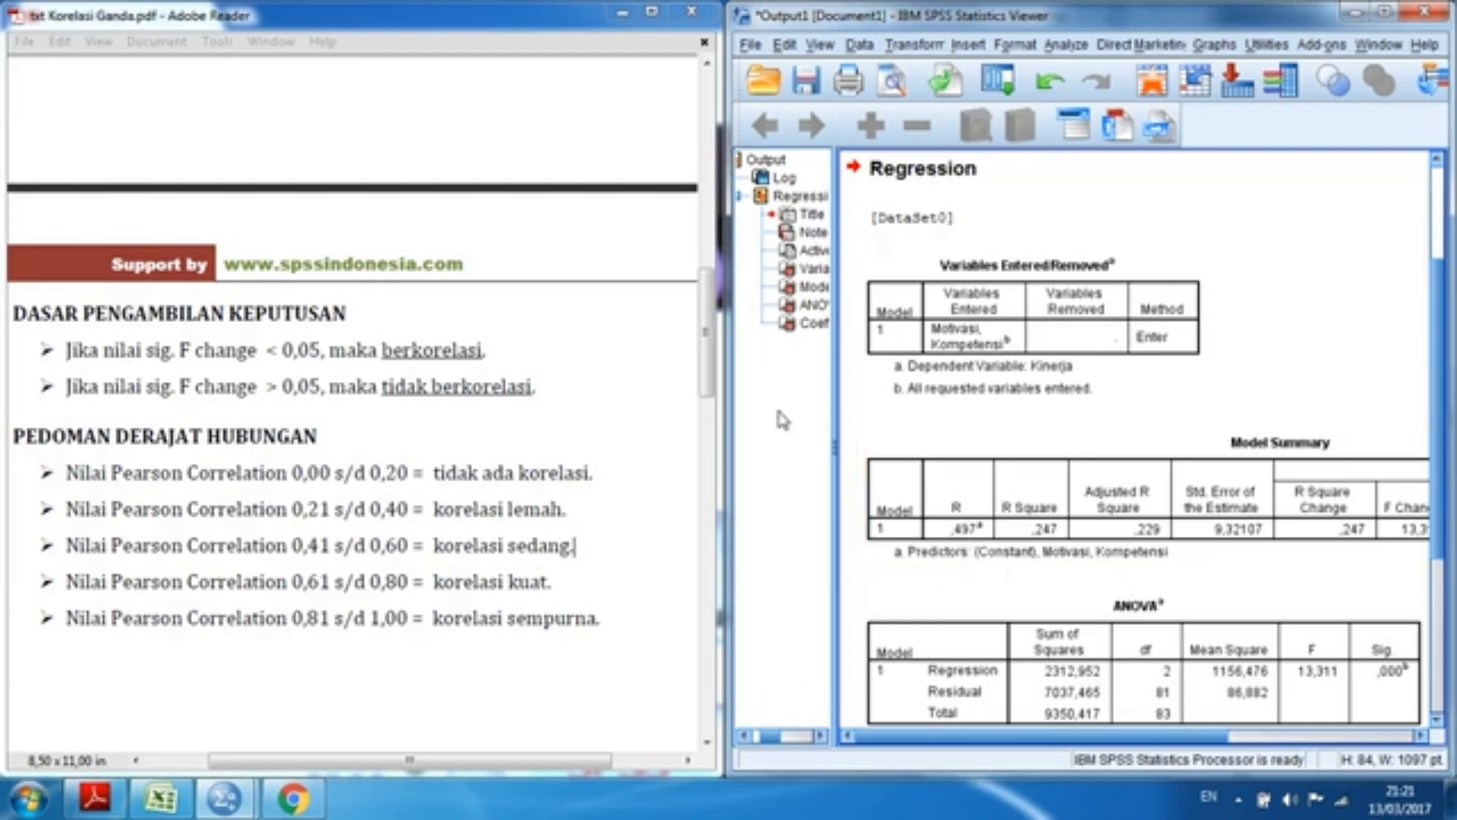
pyautogui.moveTo(709, 378); pyautogui.dragTo(718, 593)
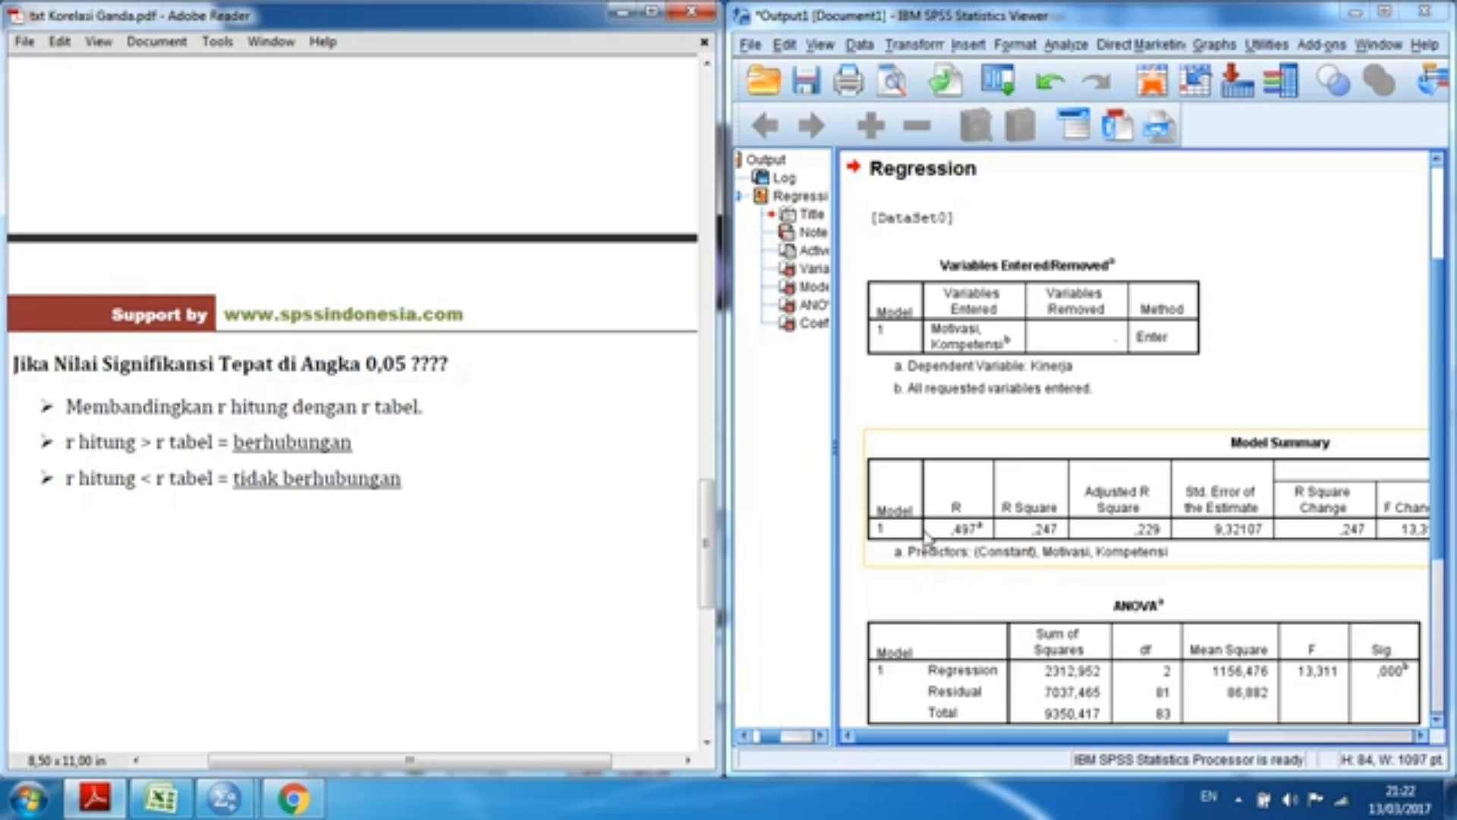
pyautogui.moveTo(1124, 735); pyautogui.dragTo(1077, 756)
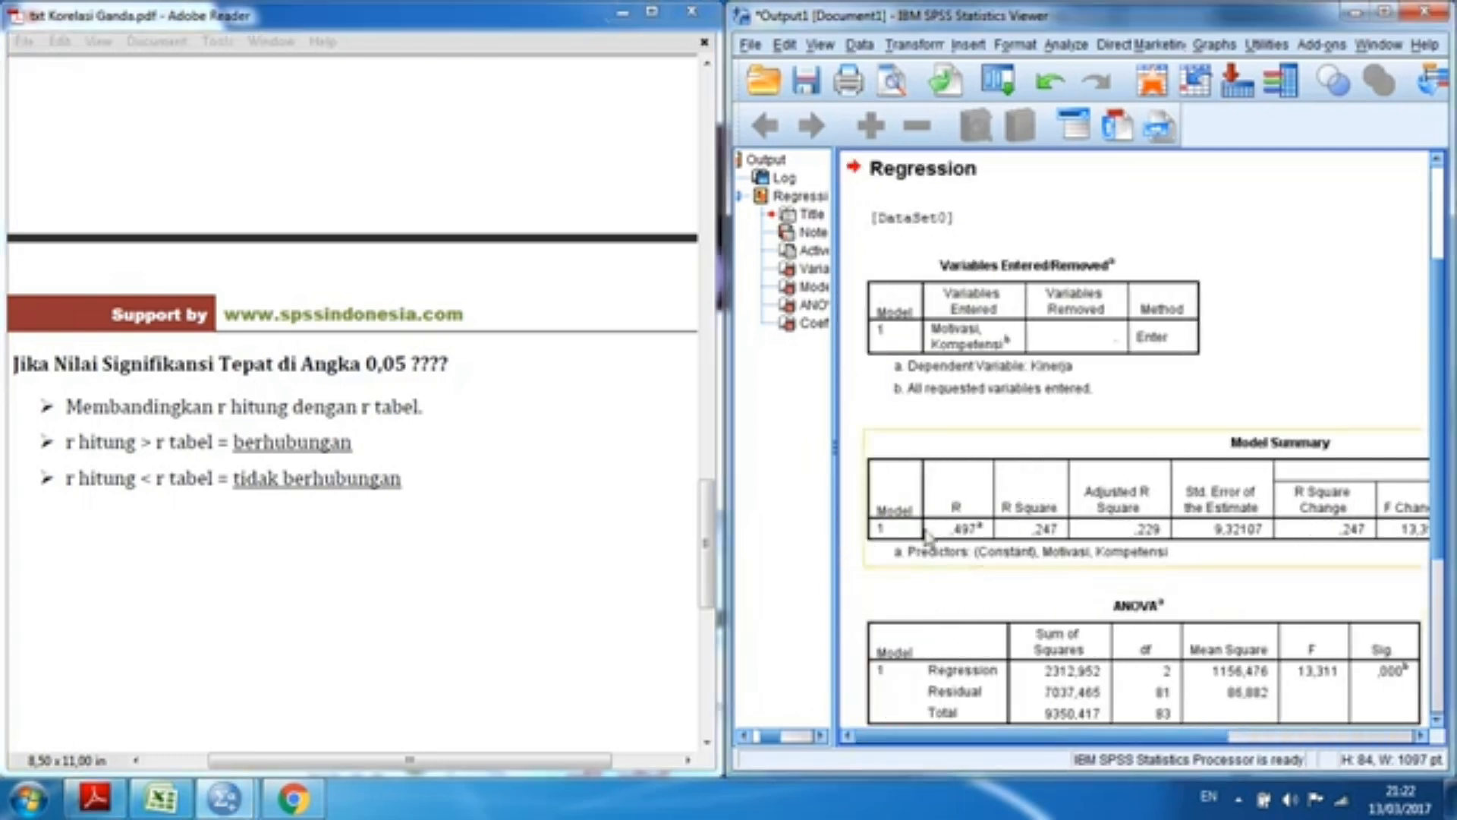